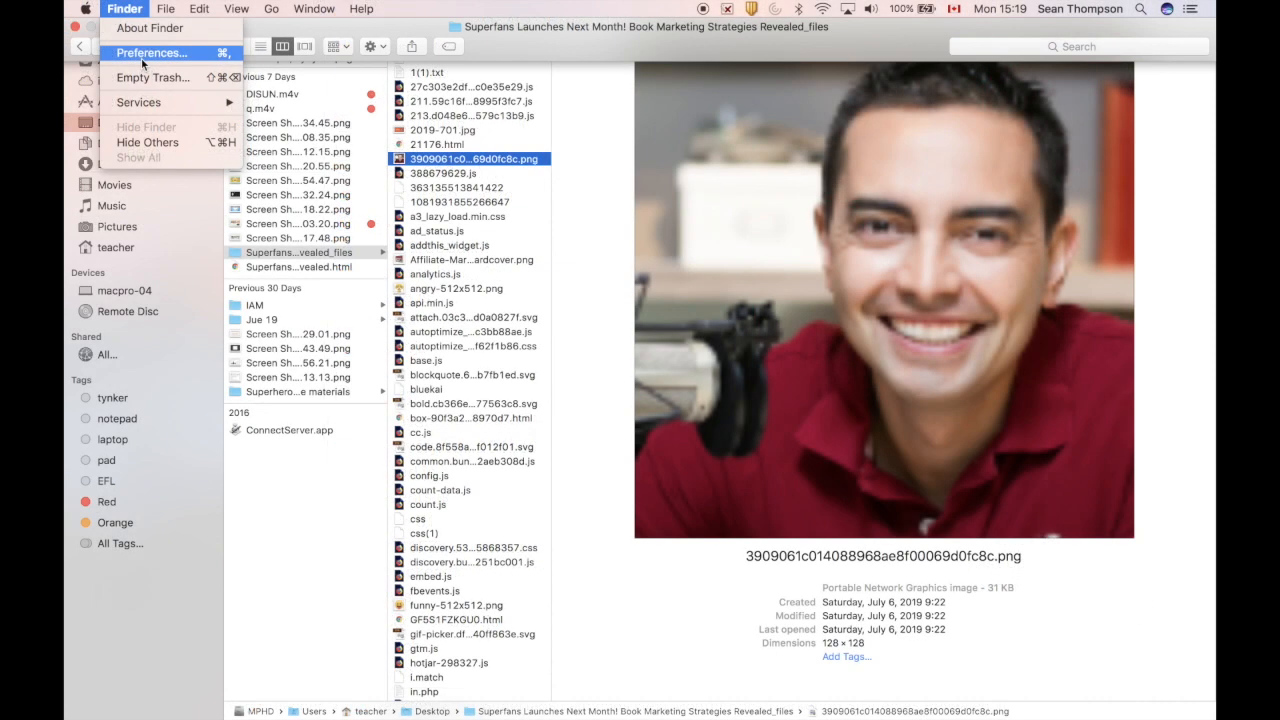
# Review the General, Tags, Sidebar and Advanced settings in the Finder preferences and close them.
pyautogui.click(141, 56)
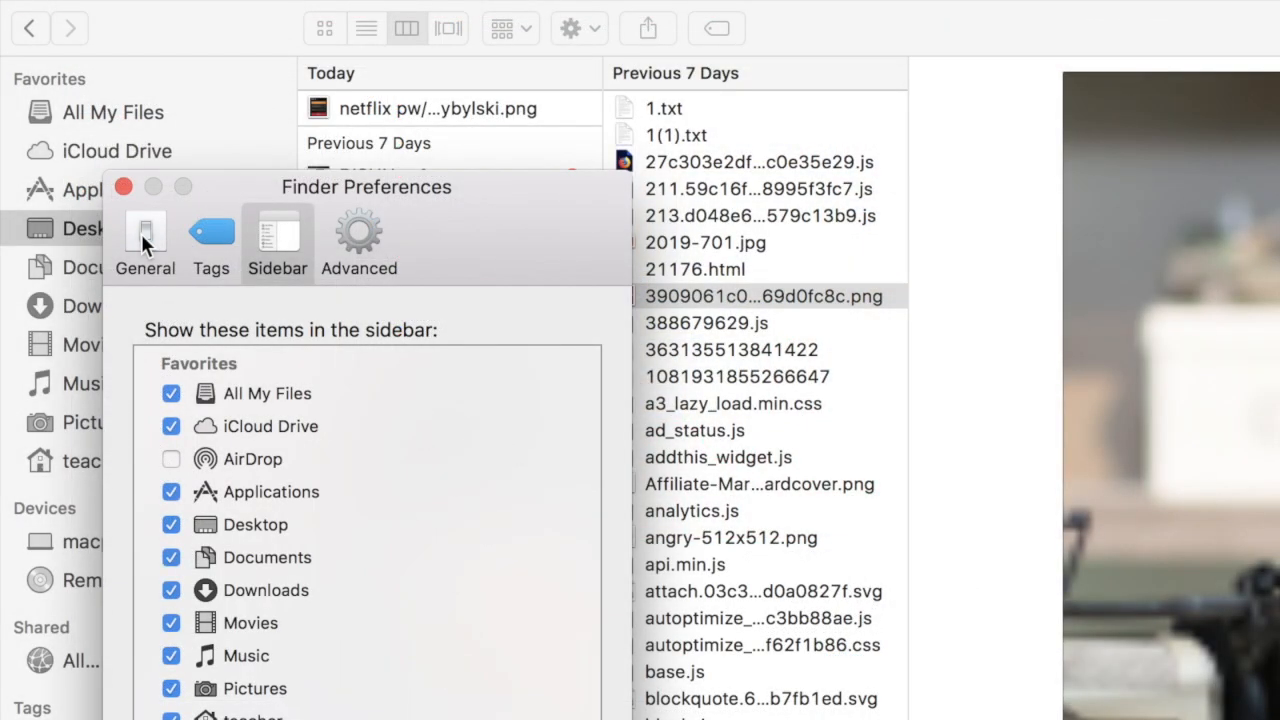
pyautogui.click(110, 124)
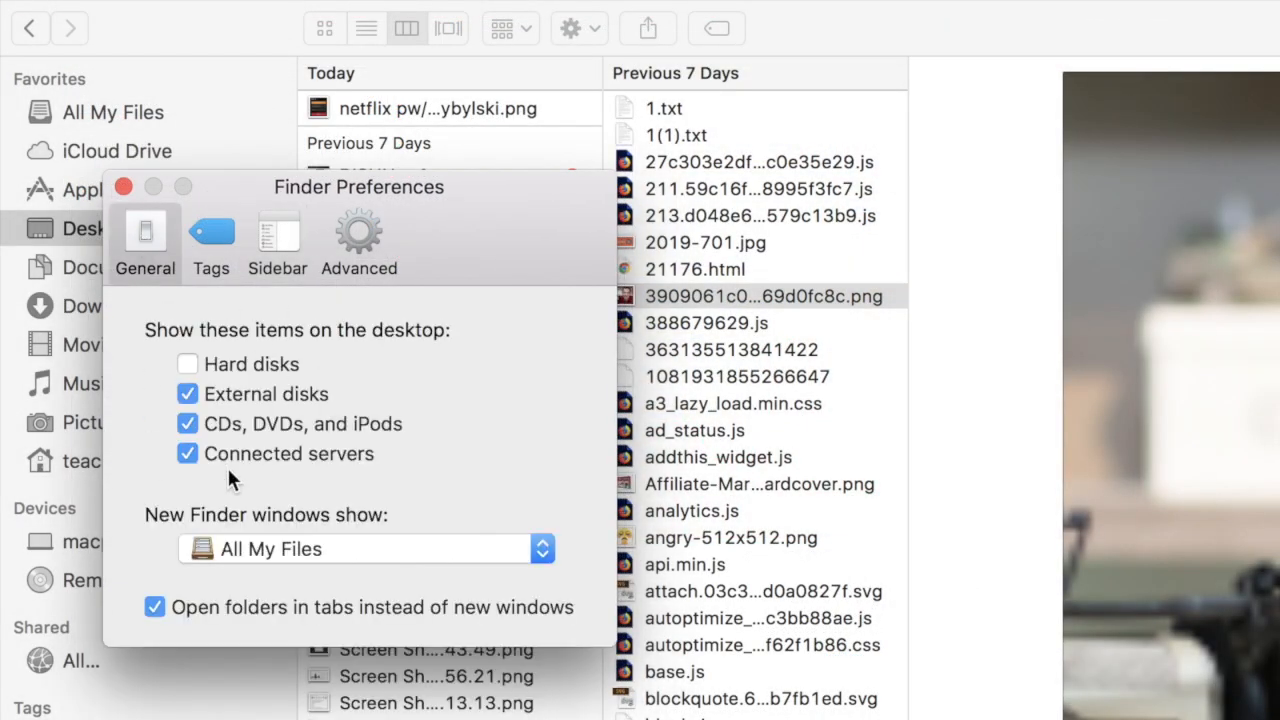
pyautogui.click(216, 244)
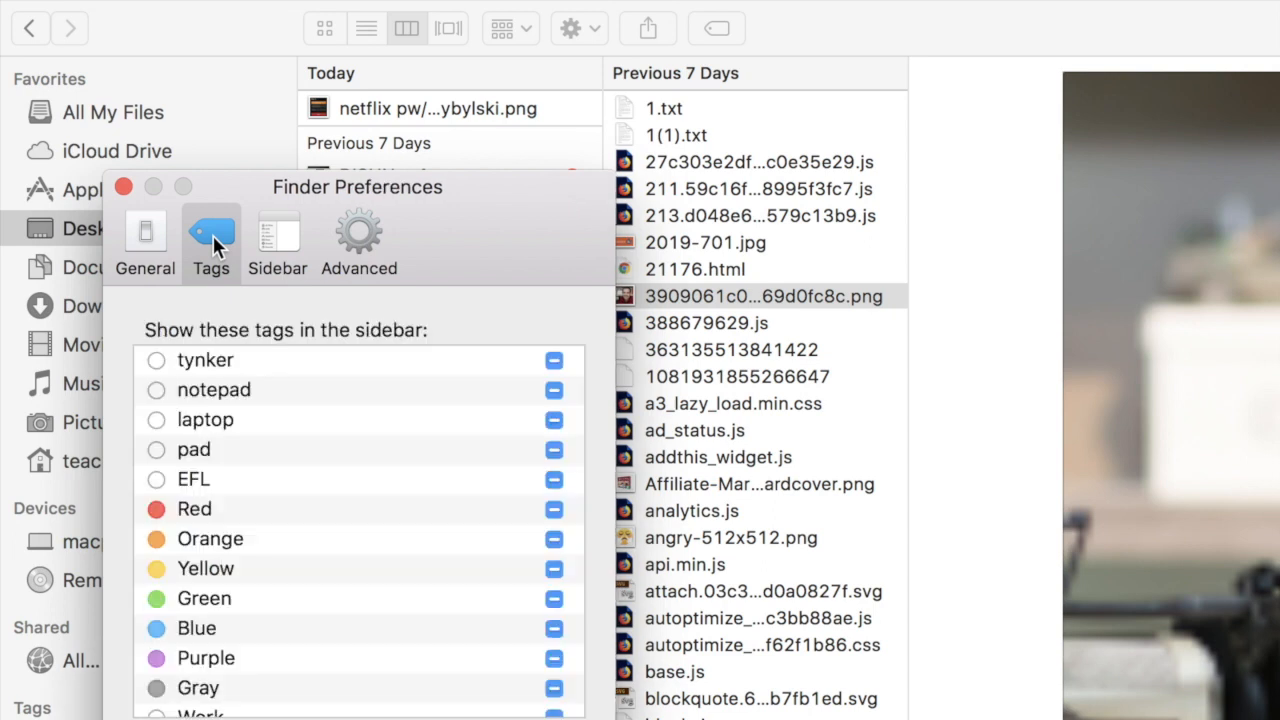
pyautogui.click(280, 241)
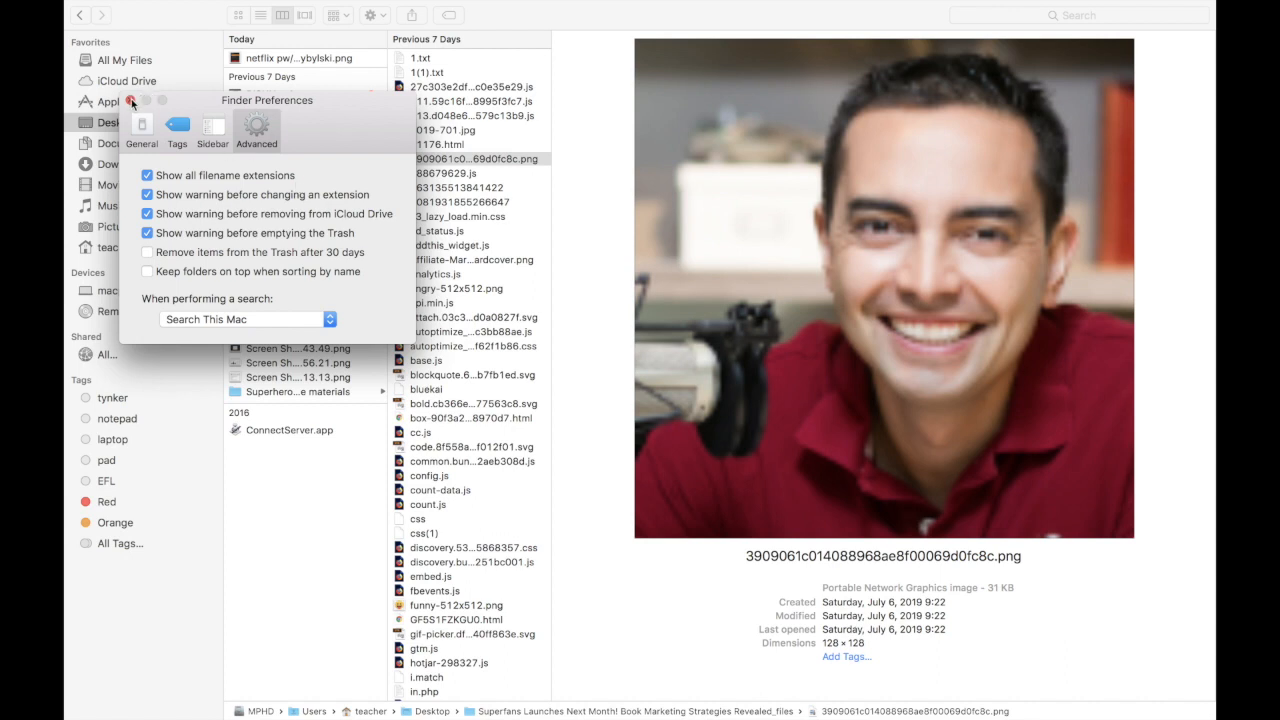
pyautogui.click(131, 101)
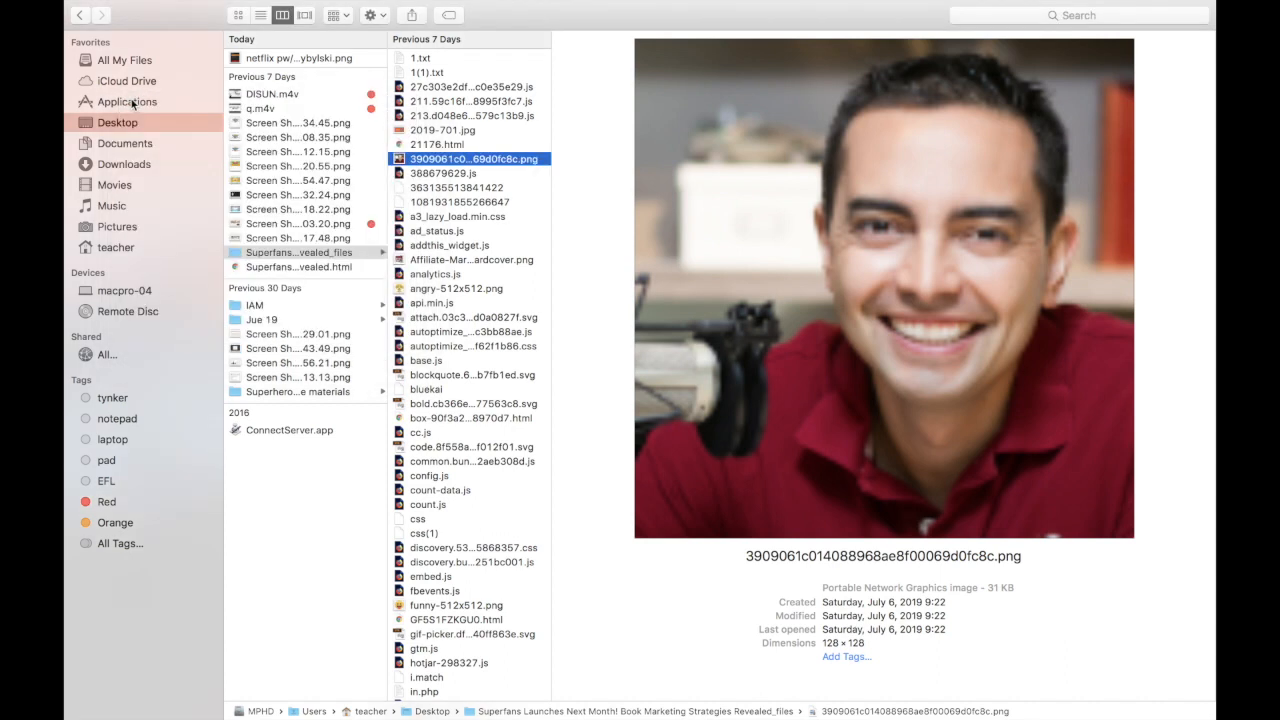
# Hide the path bar of the file window and show it again.
pyautogui.click(237, 9)
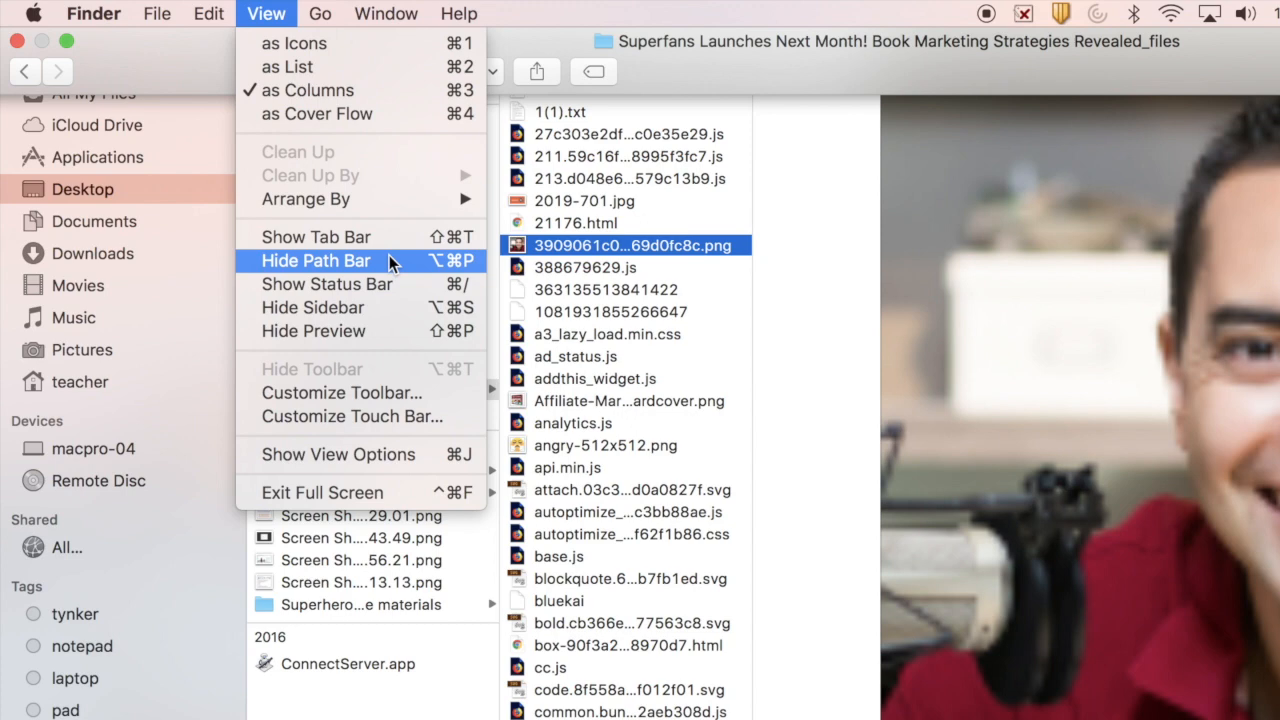
pyautogui.click(317, 167)
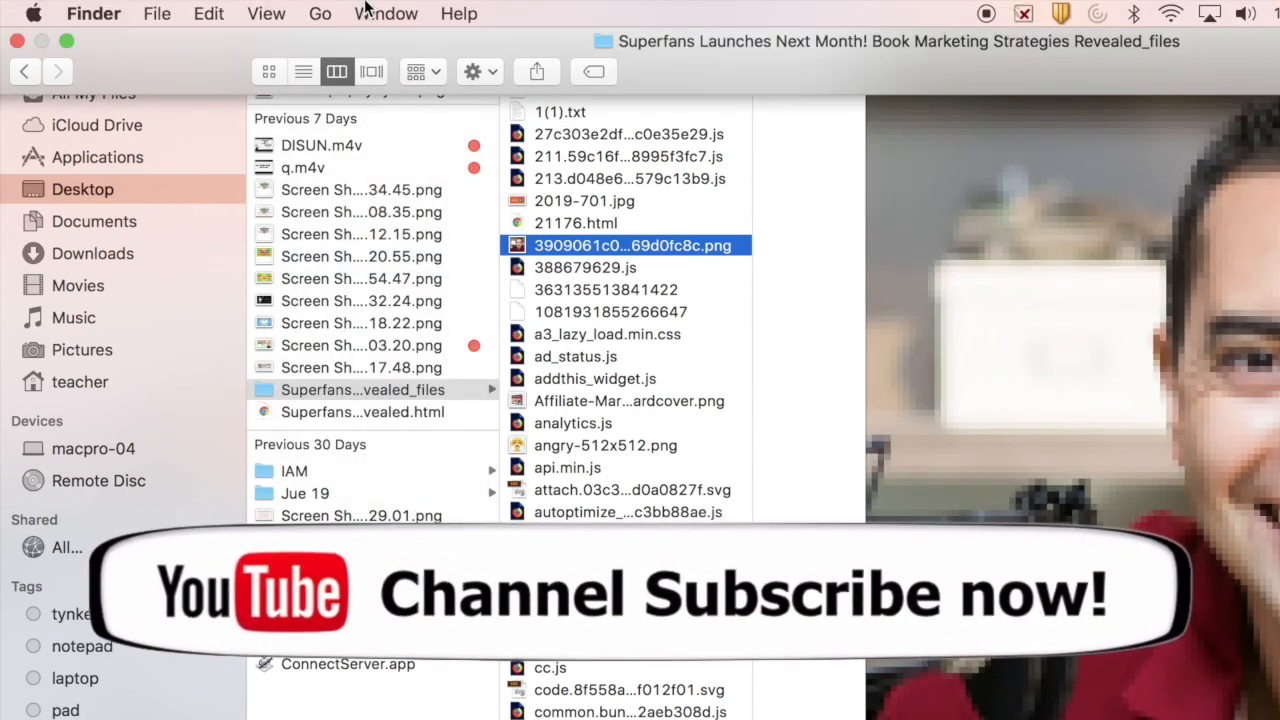
pyautogui.click(266, 14)
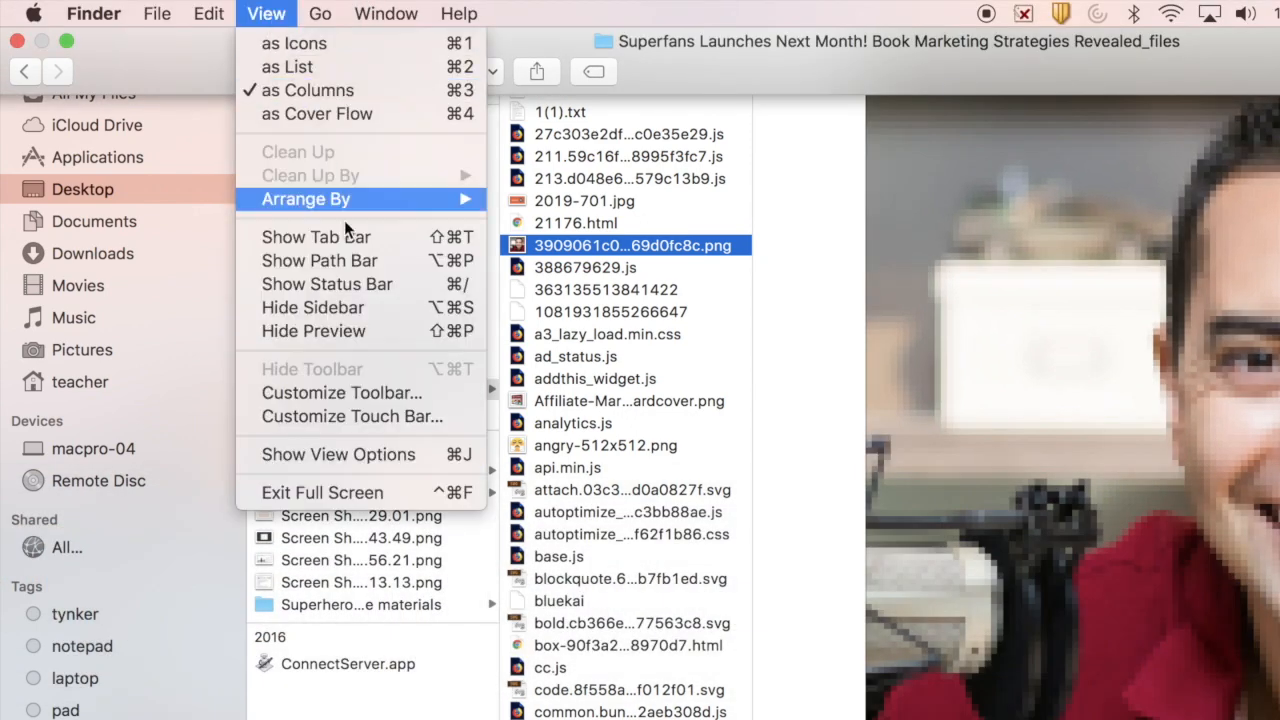
pyautogui.click(391, 266)
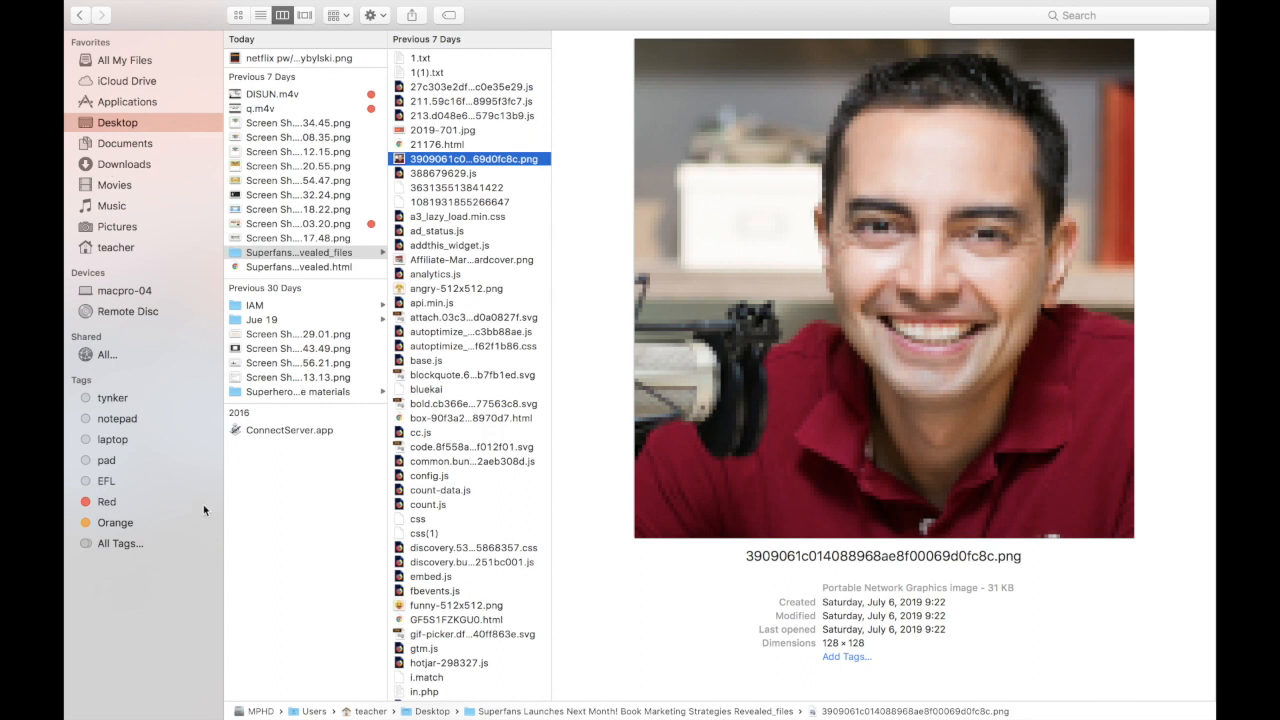
# Show All My Files, arrange the files by Kind and browse the grouped list down to the presentations.
pyautogui.click(122, 60)
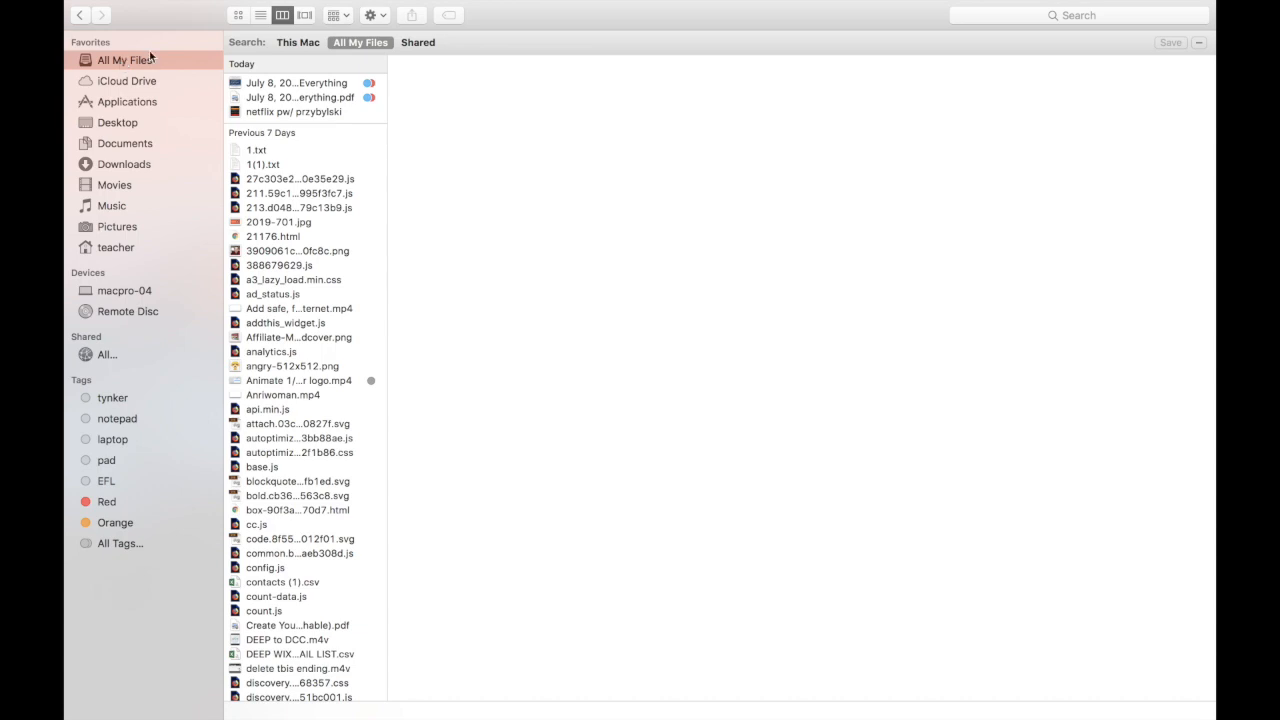
pyautogui.click(338, 15)
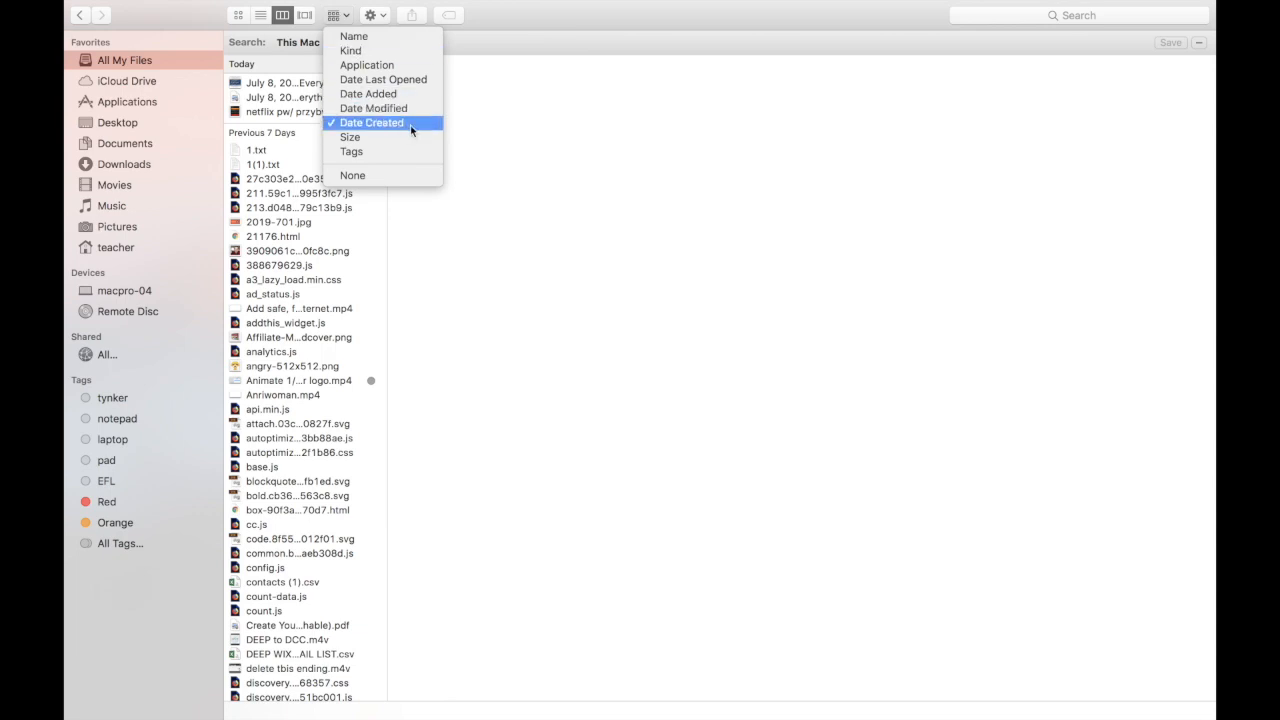
pyautogui.click(410, 125)
pyautogui.click(345, 18)
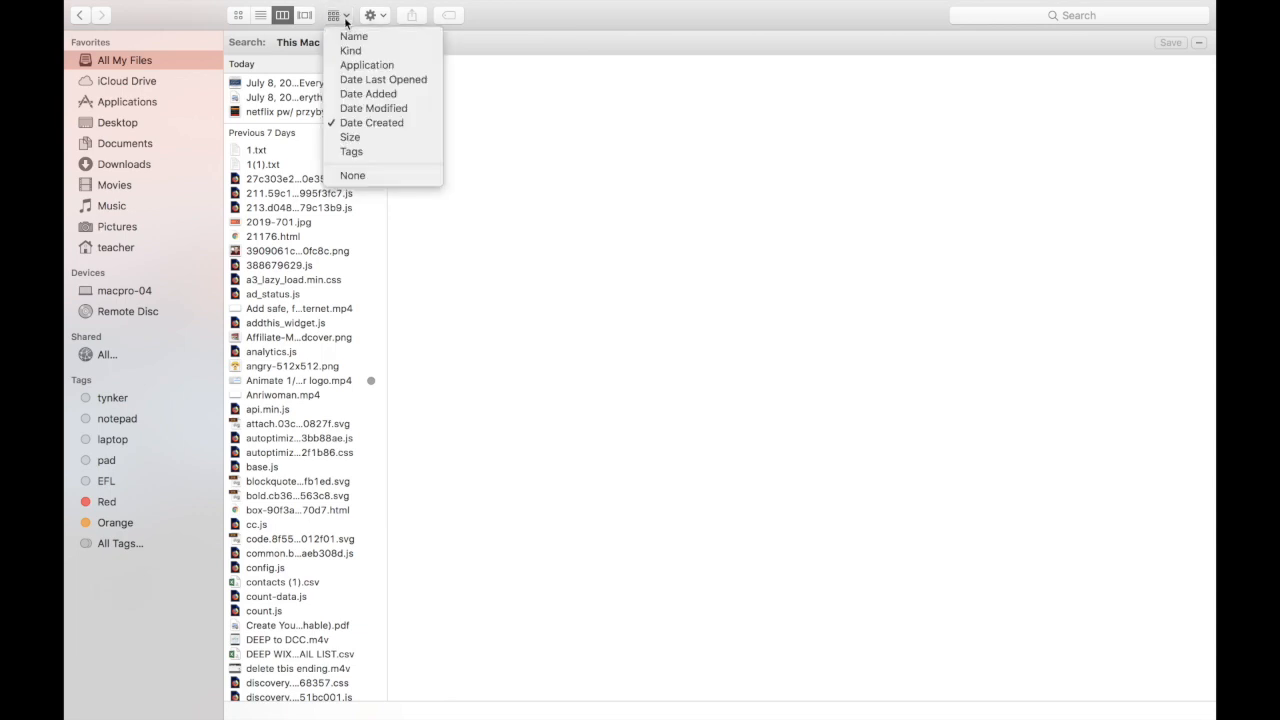
pyautogui.click(369, 51)
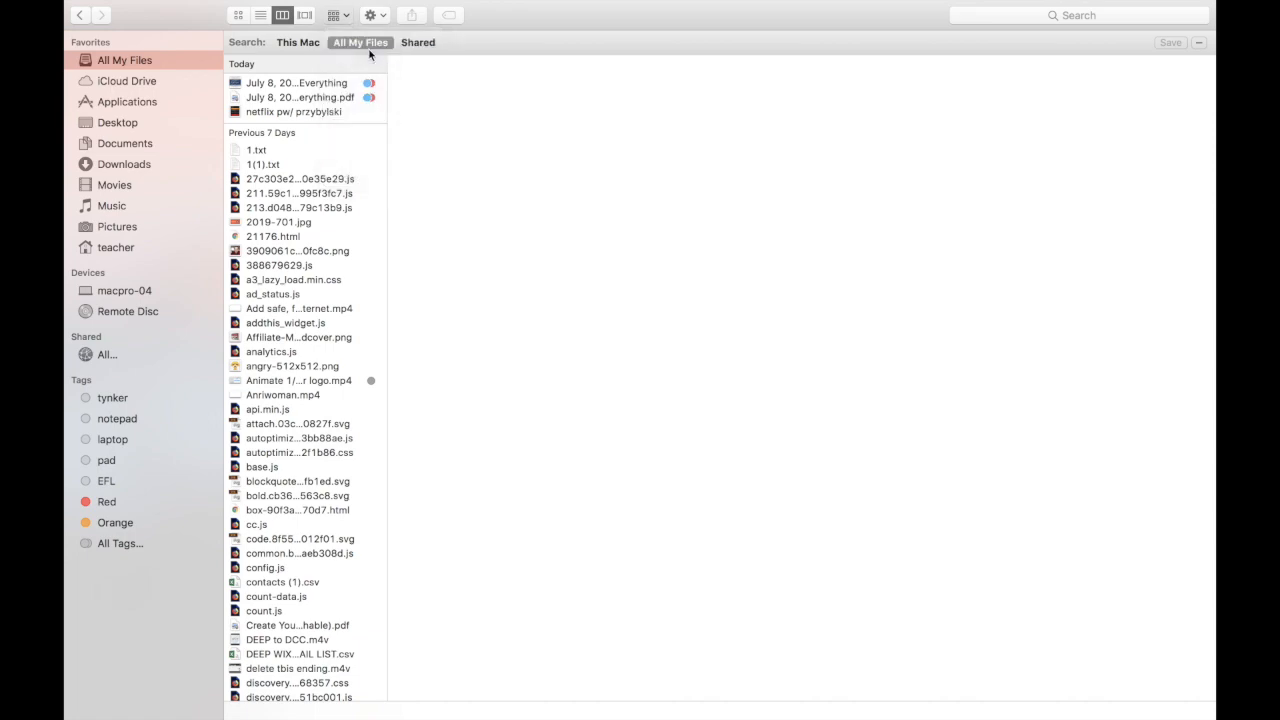
pyautogui.scroll(-3, 293, 278)
pyautogui.scroll(-20, 293, 278)
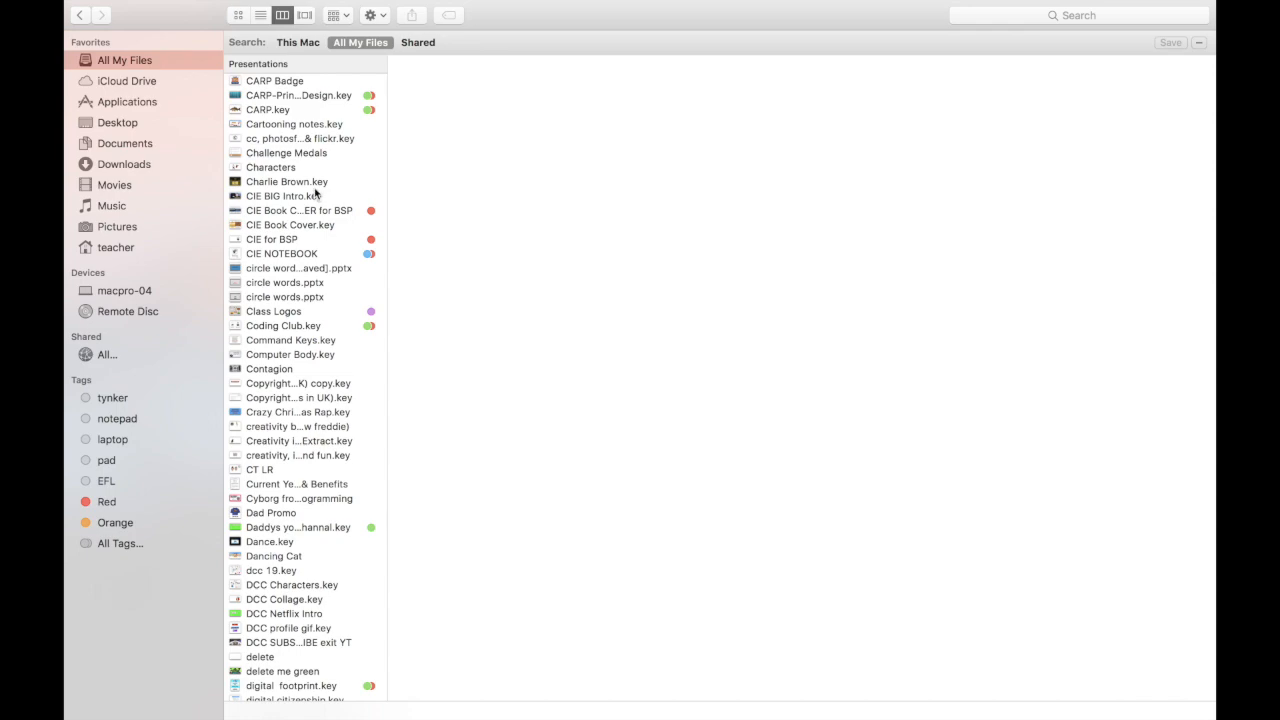
pyautogui.scroll(-20, 315, 193)
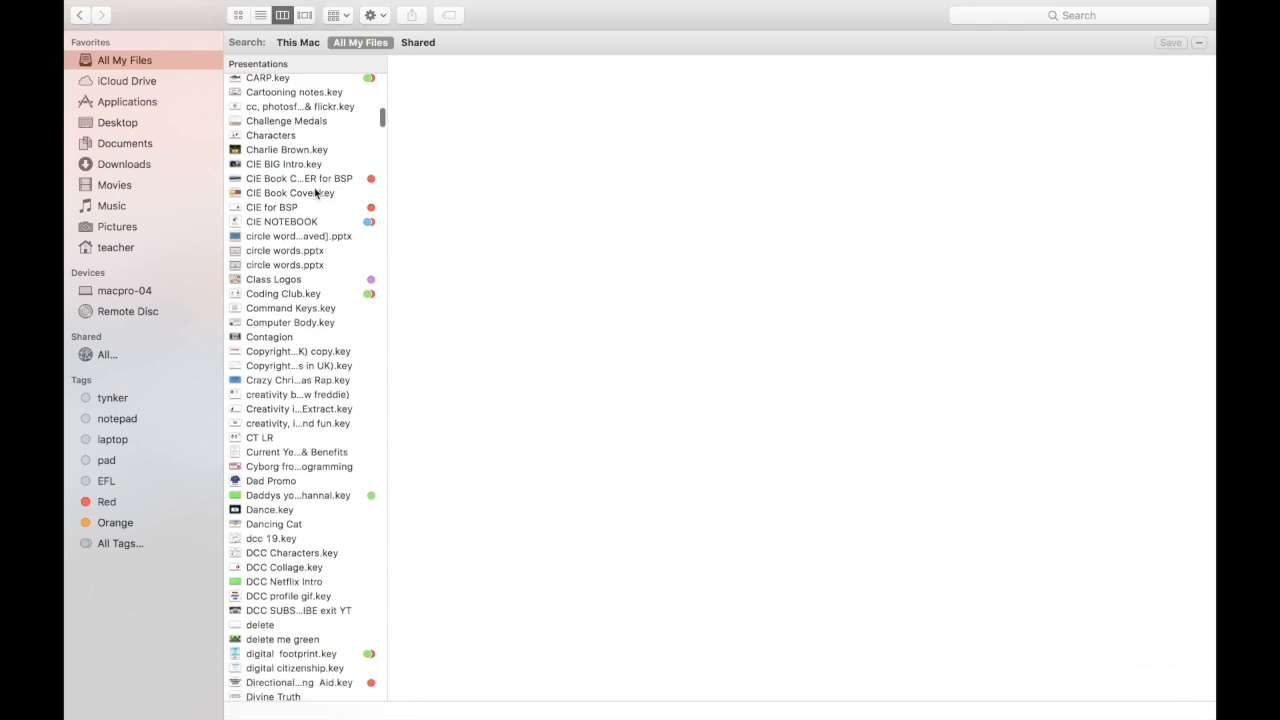
# Arrange All My Files by Date Modified, look into the Documents folder and return to All My Files.
pyautogui.click(338, 15)
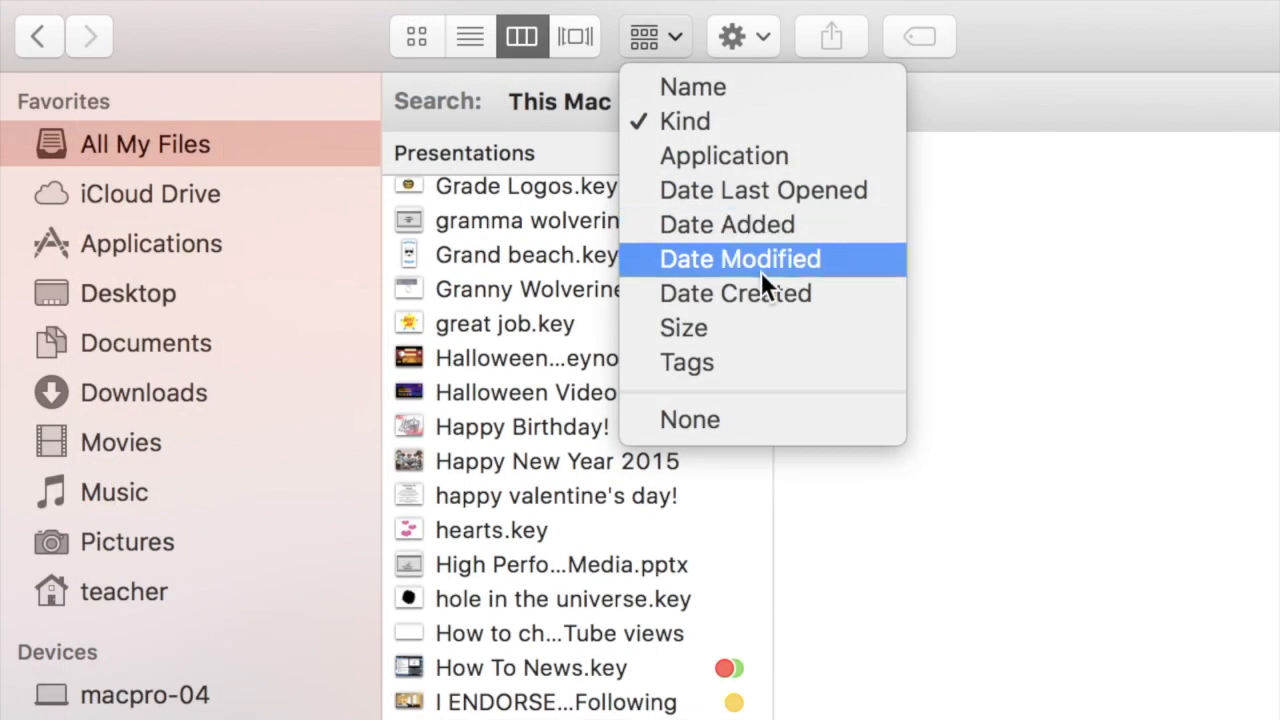
pyautogui.click(760, 262)
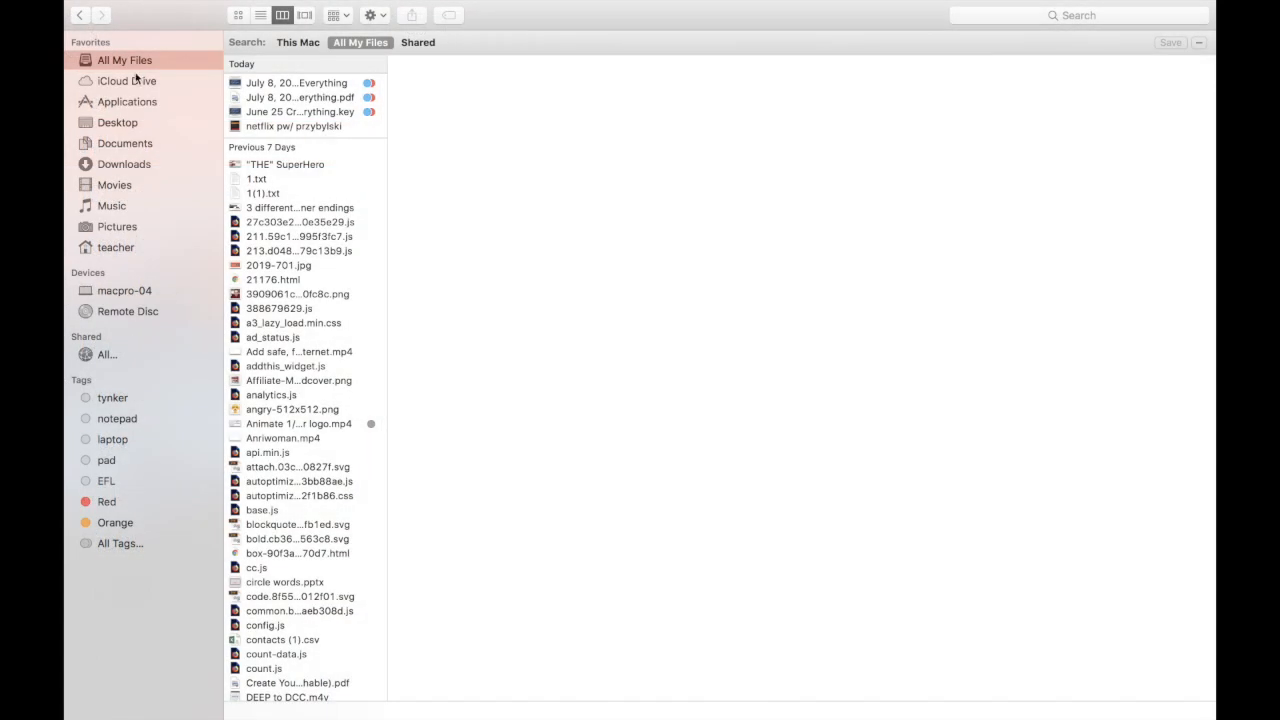
pyautogui.click(145, 143)
pyautogui.click(141, 59)
# Arrange All My Files by Kind and browse through the documents, presentations and PDF groups to the images.
pyautogui.click(339, 17)
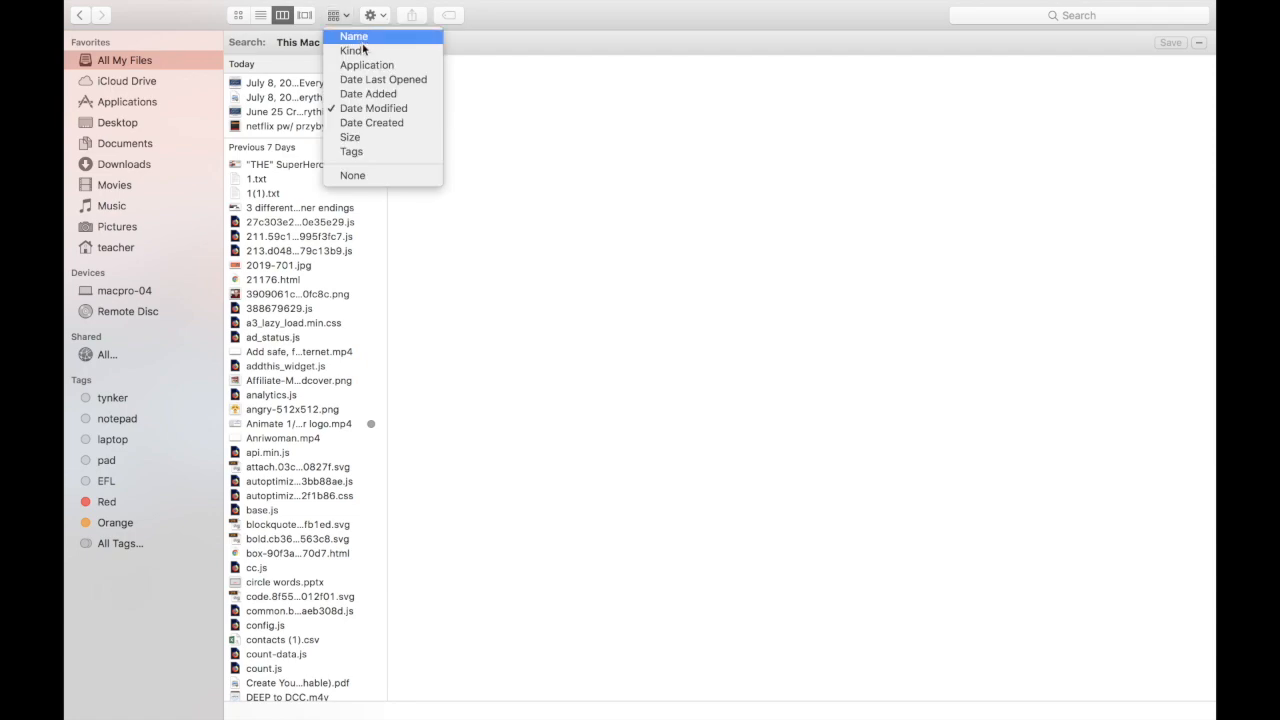
pyautogui.click(360, 49)
pyautogui.scroll(-15, 337, 283)
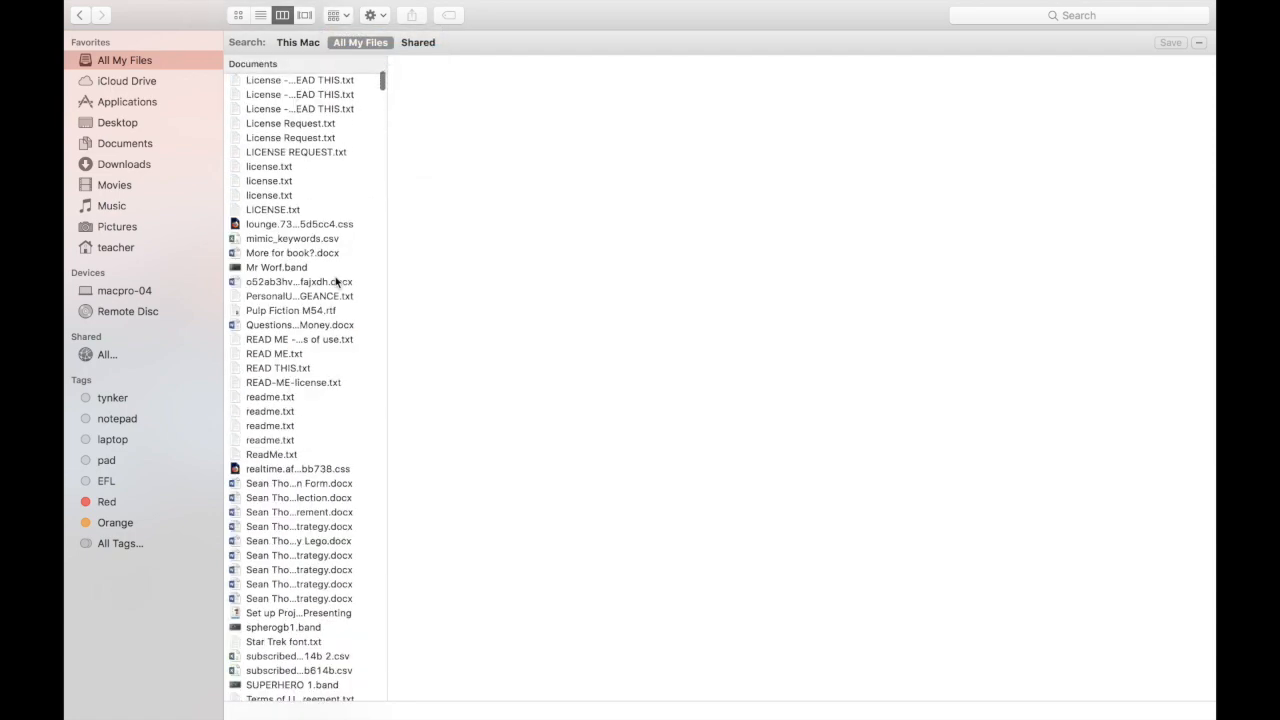
pyautogui.scroll(-20, 337, 283)
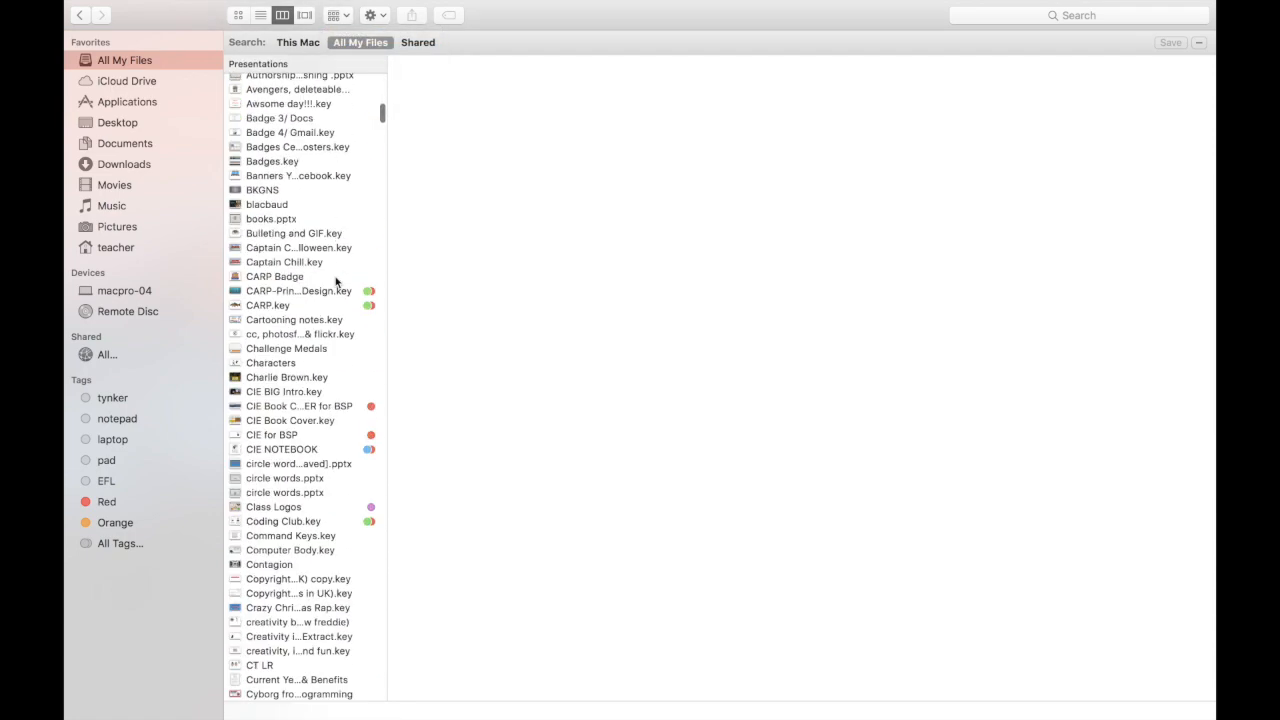
pyautogui.scroll(-20, 337, 283)
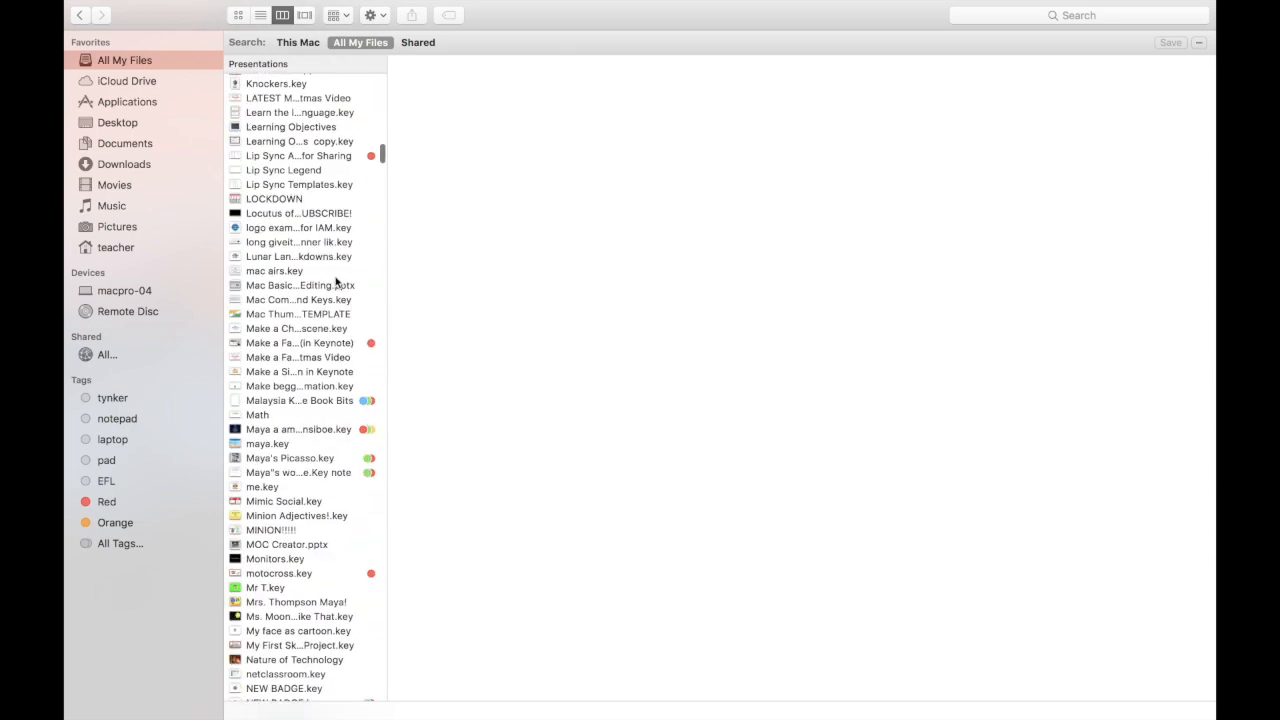
pyautogui.scroll(-20, 337, 283)
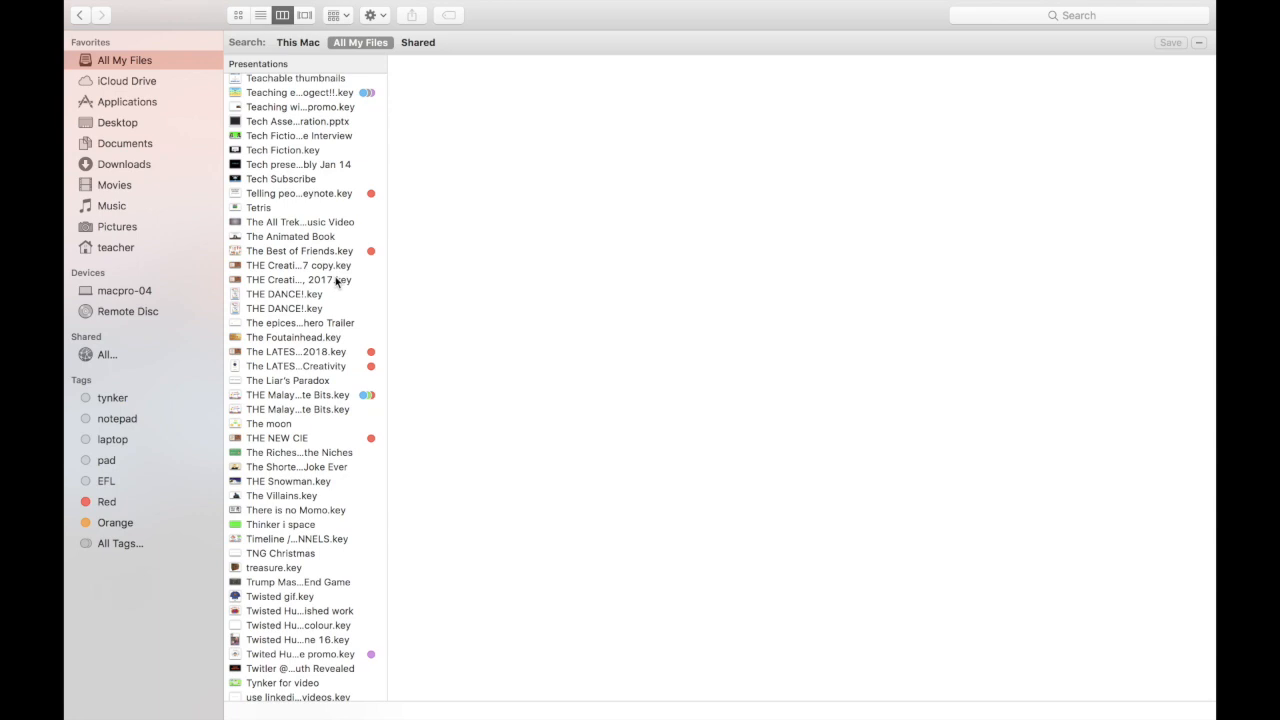
pyautogui.scroll(-20, 335, 276)
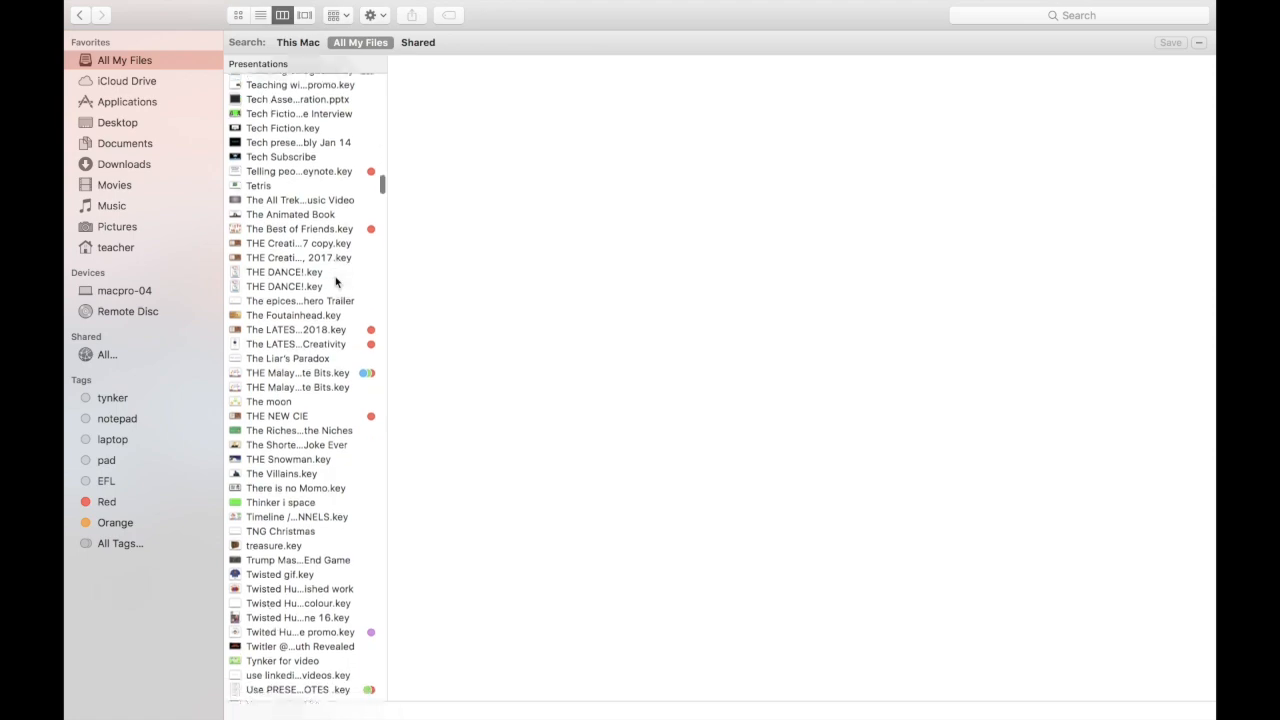
pyautogui.scroll(-20, 335, 280)
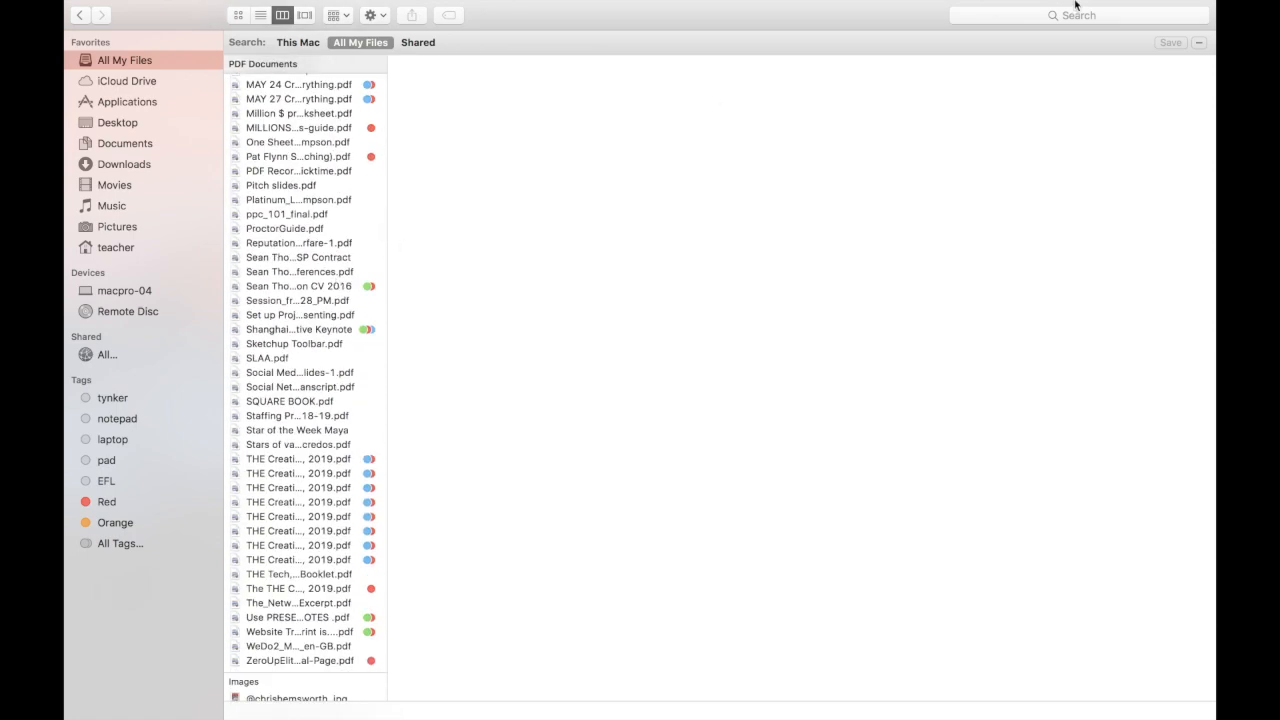
# Search All My Files for "screen shot".
pyautogui.moveTo(1078, 5)
pyautogui.click(1083, 47)
pyautogui.write('screen')
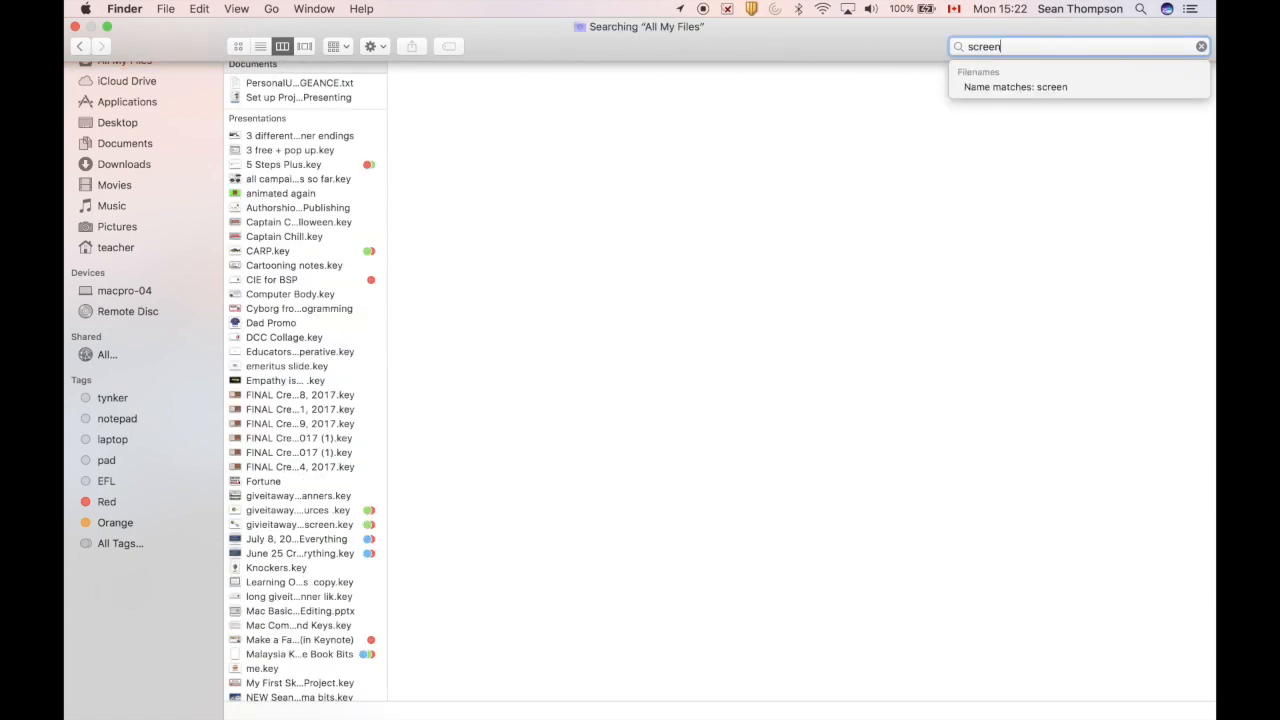
pyautogui.write(' shot')
# Select the image 070820_1117_02.jpg, switch to Cover Flow view and flip through the screenshot previews.
pyautogui.click(319, 303)
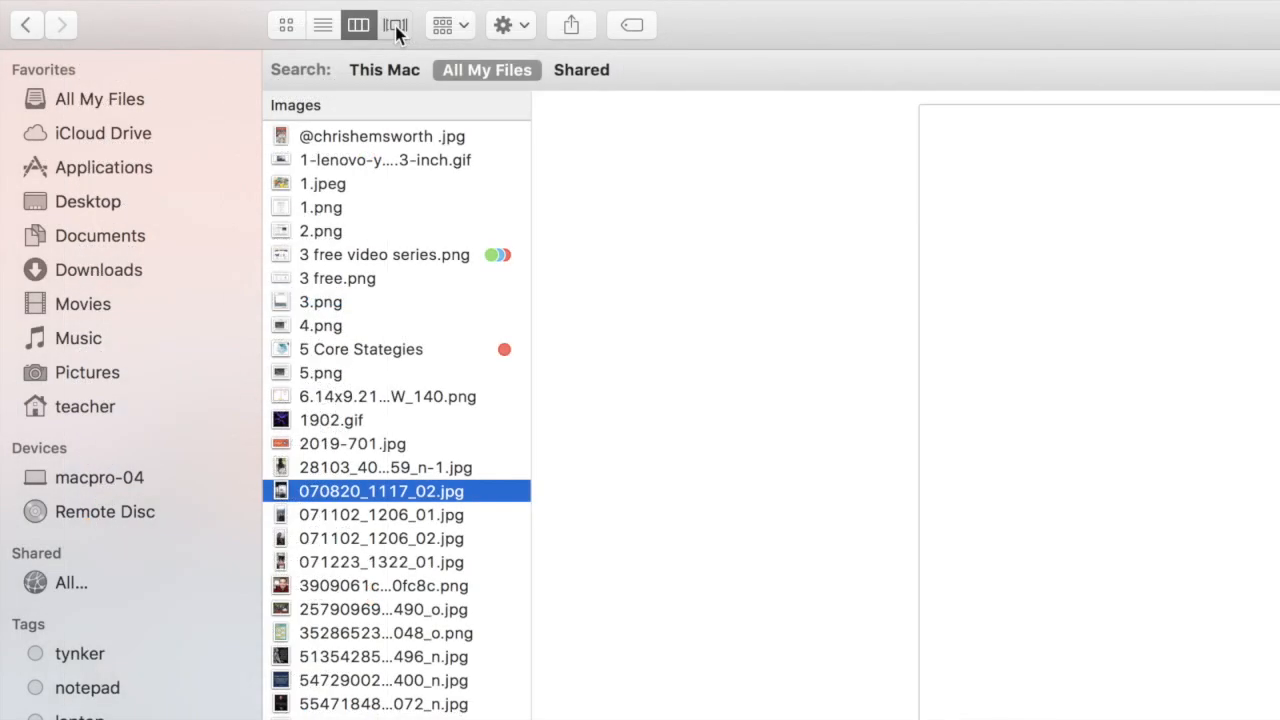
pyautogui.click(304, 15)
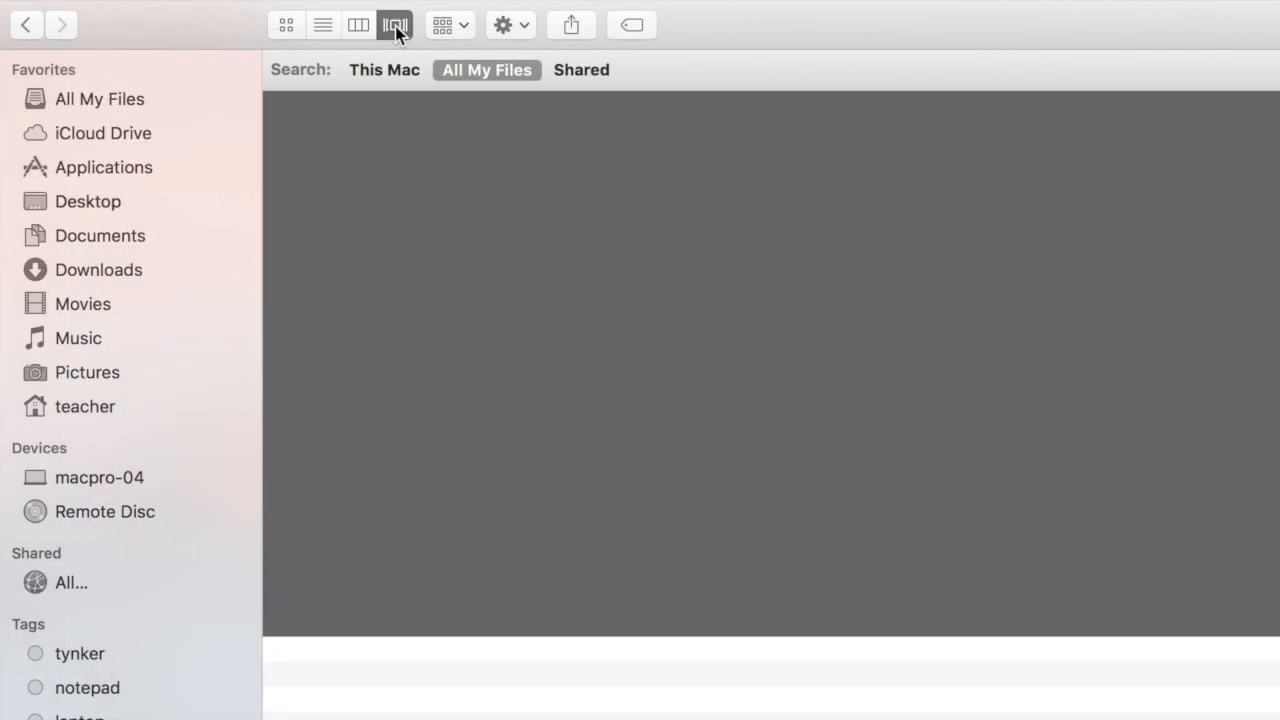
pyautogui.hscroll(10, 1134, 571)
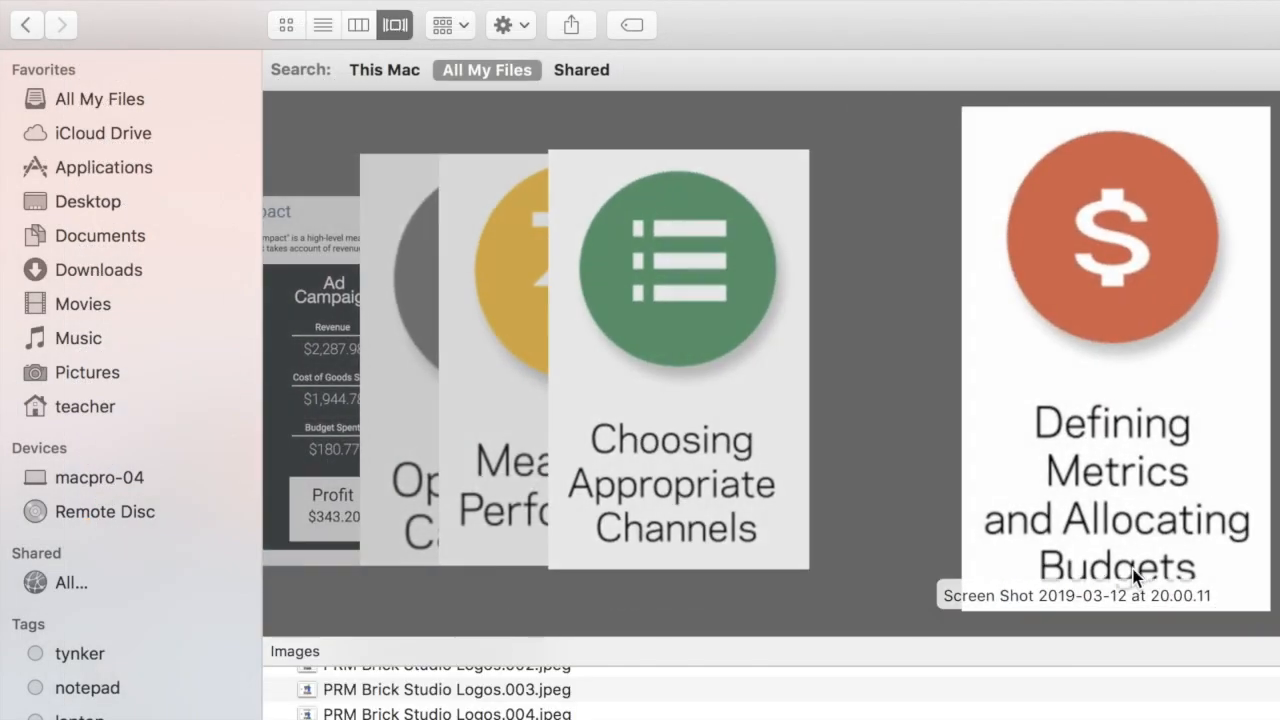
pyautogui.hscroll(4, 1133, 571)
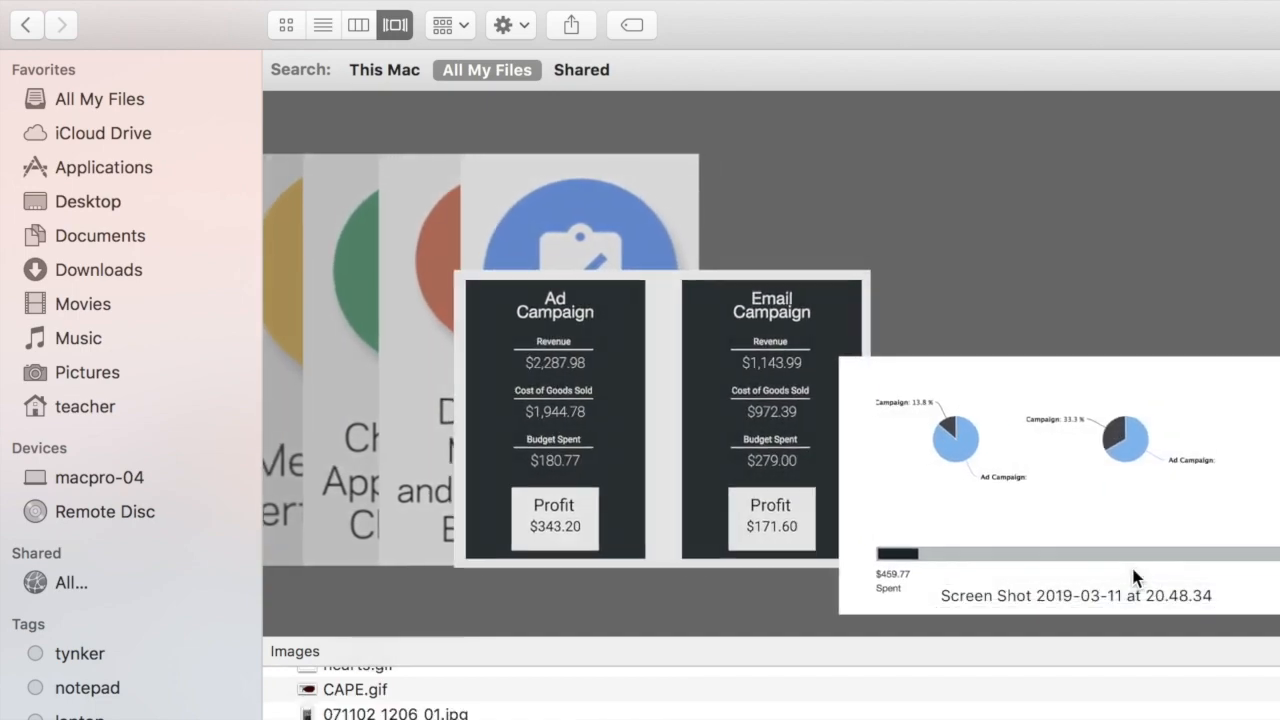
pyautogui.hscroll(4, 1133, 575)
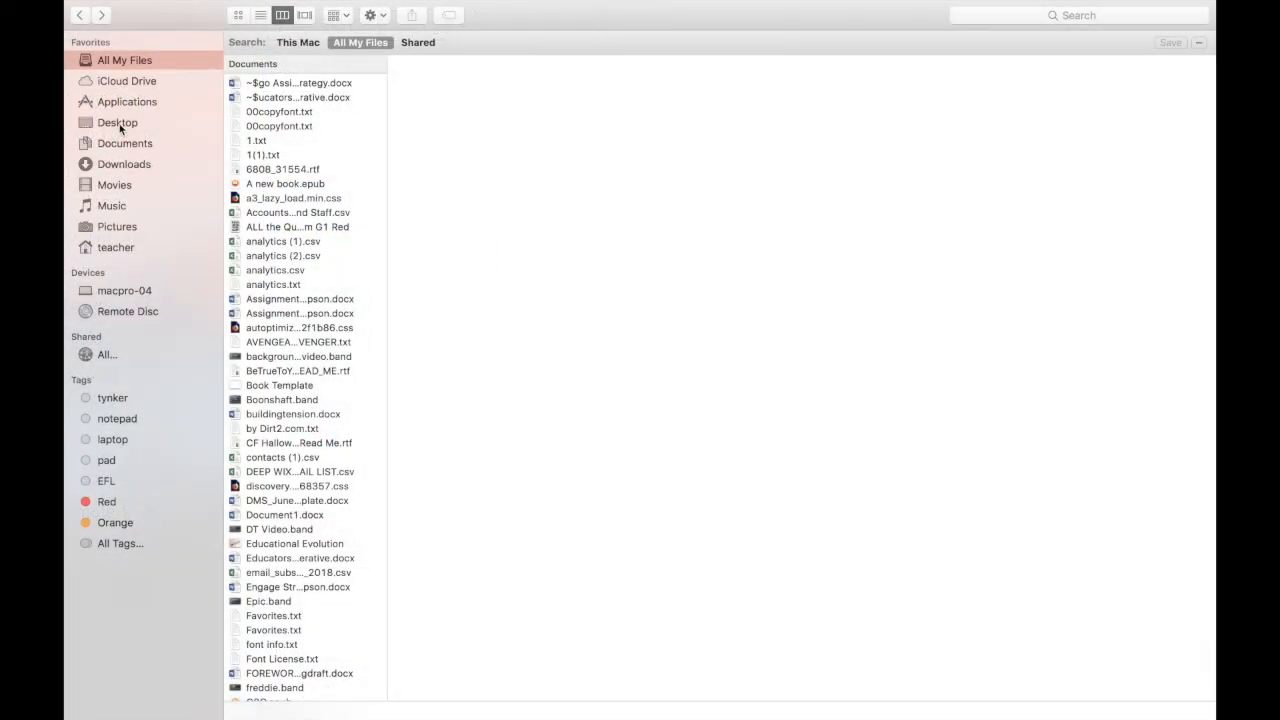
# View the contents of the Desktop, Movies, Documents and Downloads folders in turn.
pyautogui.click(119, 124)
pyautogui.click(128, 186)
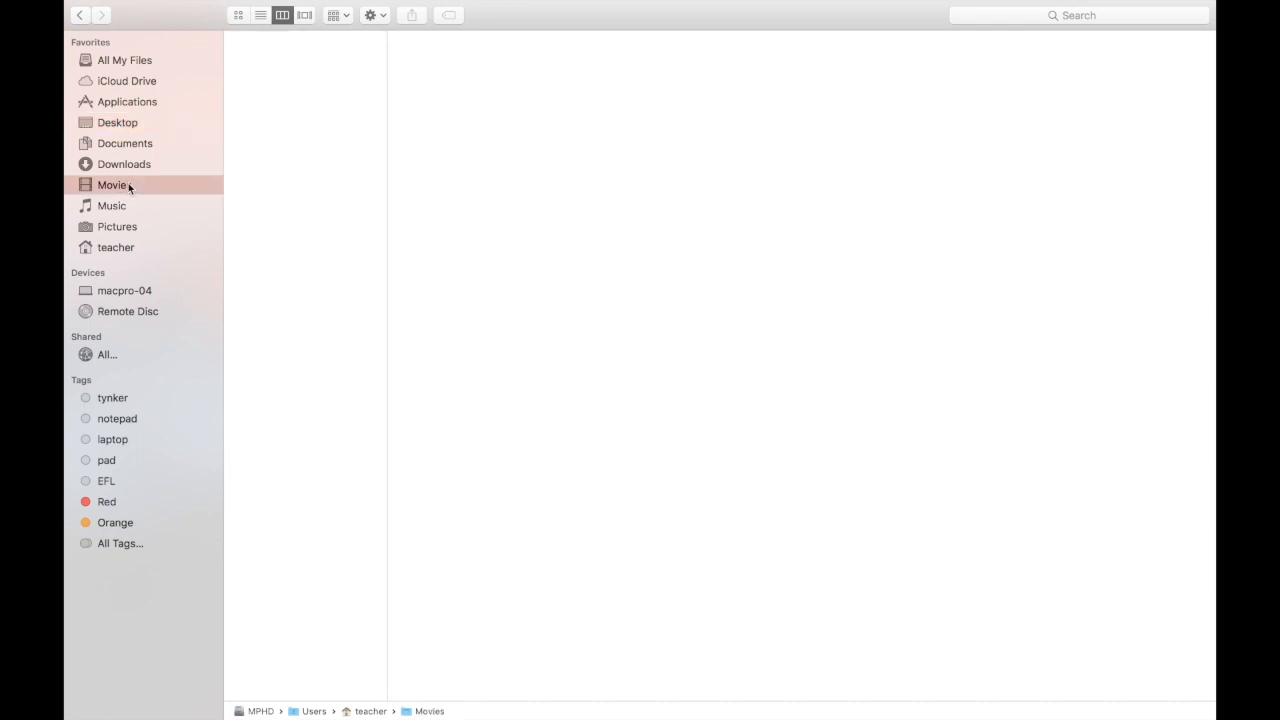
pyautogui.click(144, 145)
pyautogui.click(146, 166)
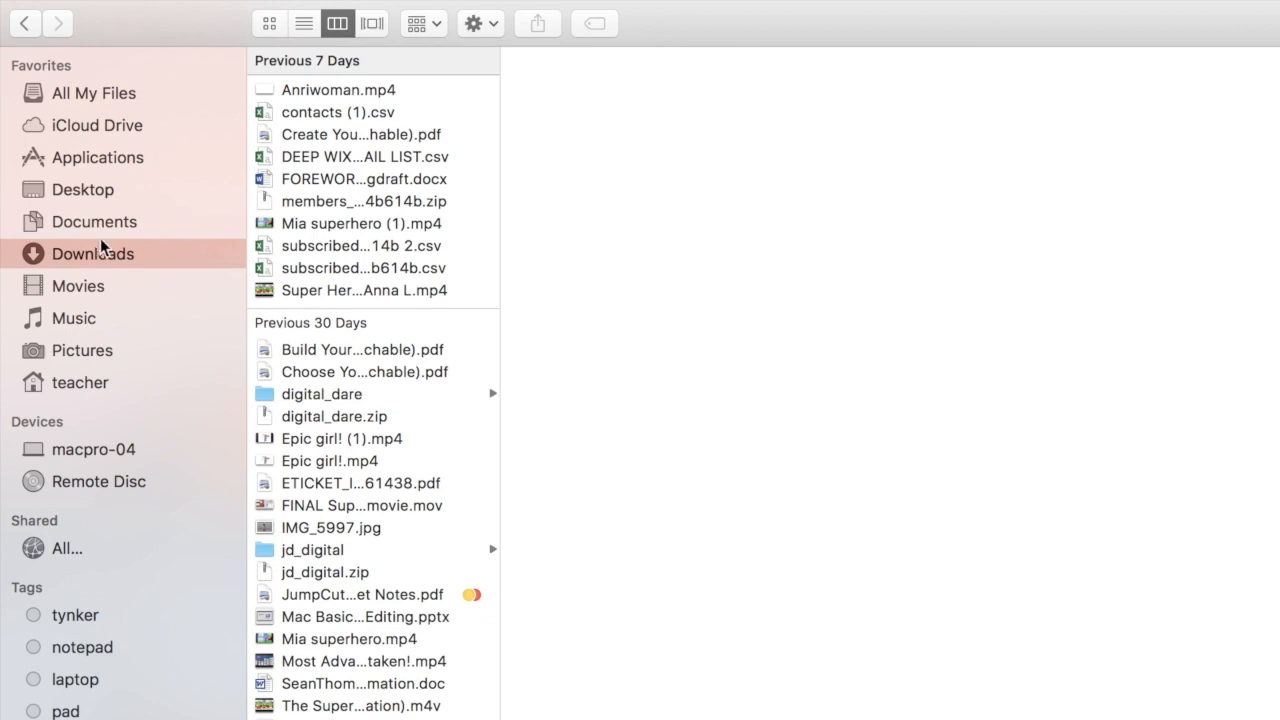
# Show the search criteria for All My Files and set the first Kind criterion to PDF.
pyautogui.click(99, 92)
pyautogui.click(480, 24)
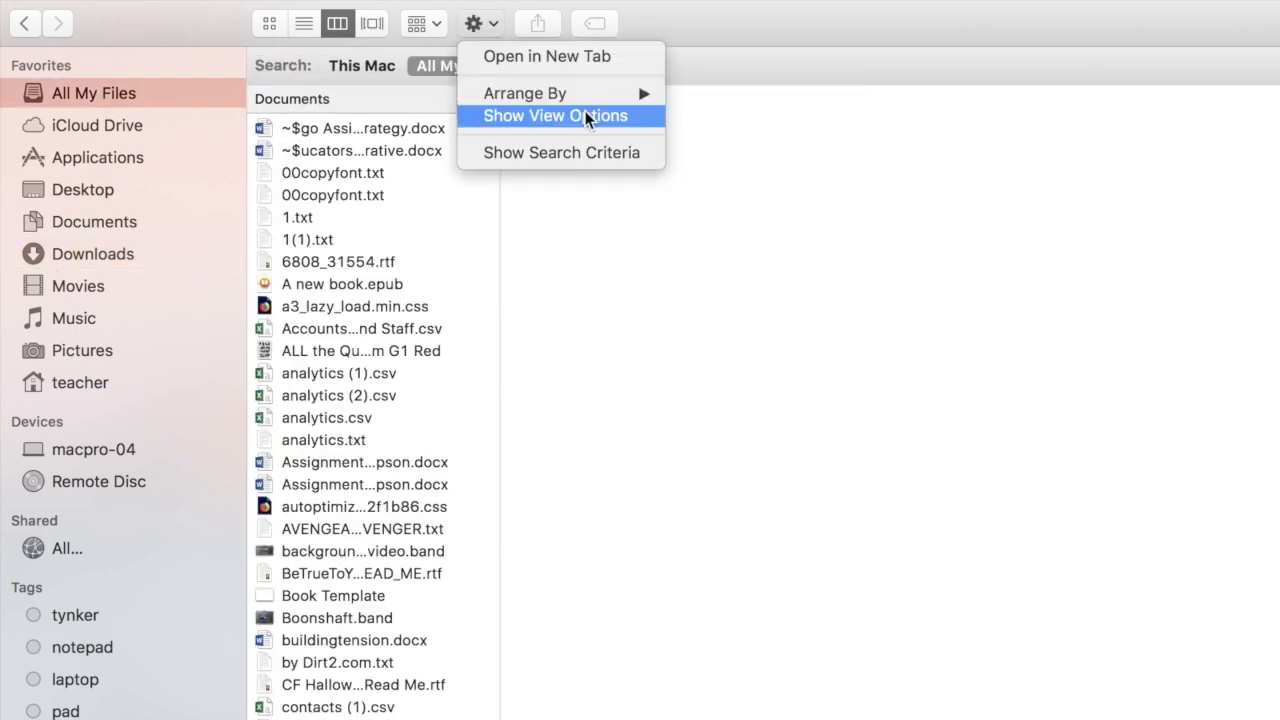
pyautogui.click(587, 151)
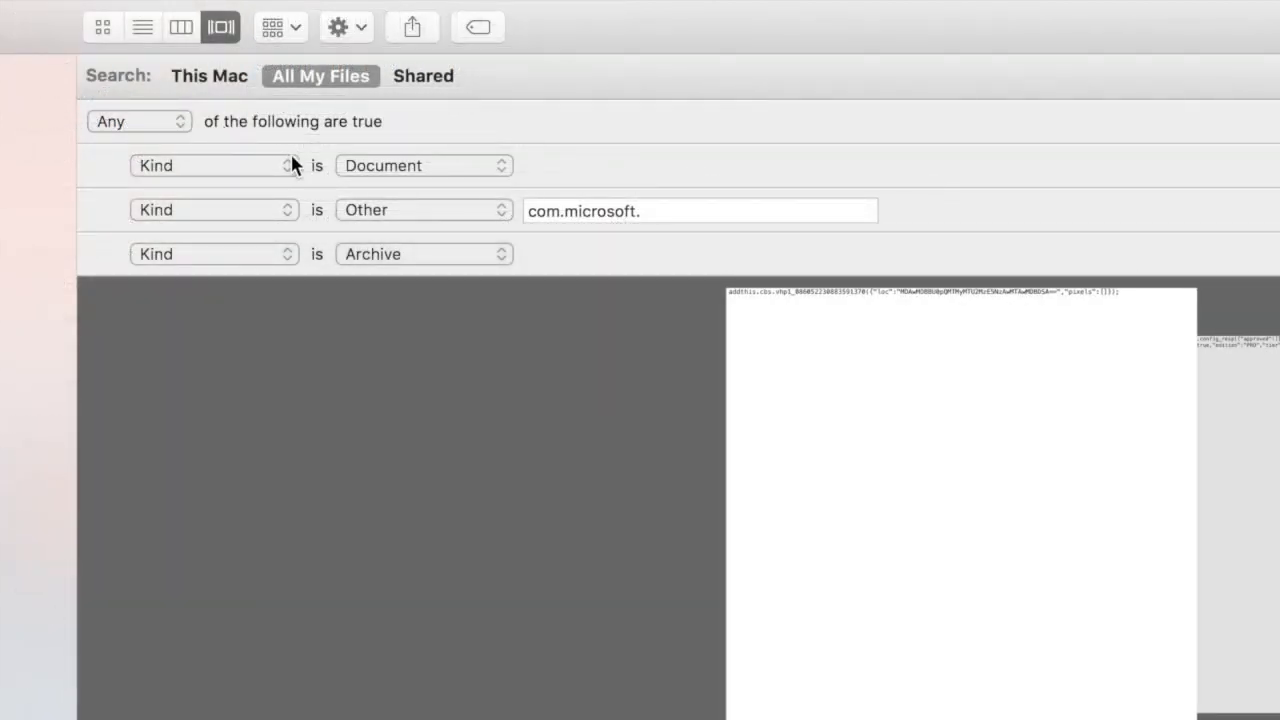
pyautogui.click(460, 166)
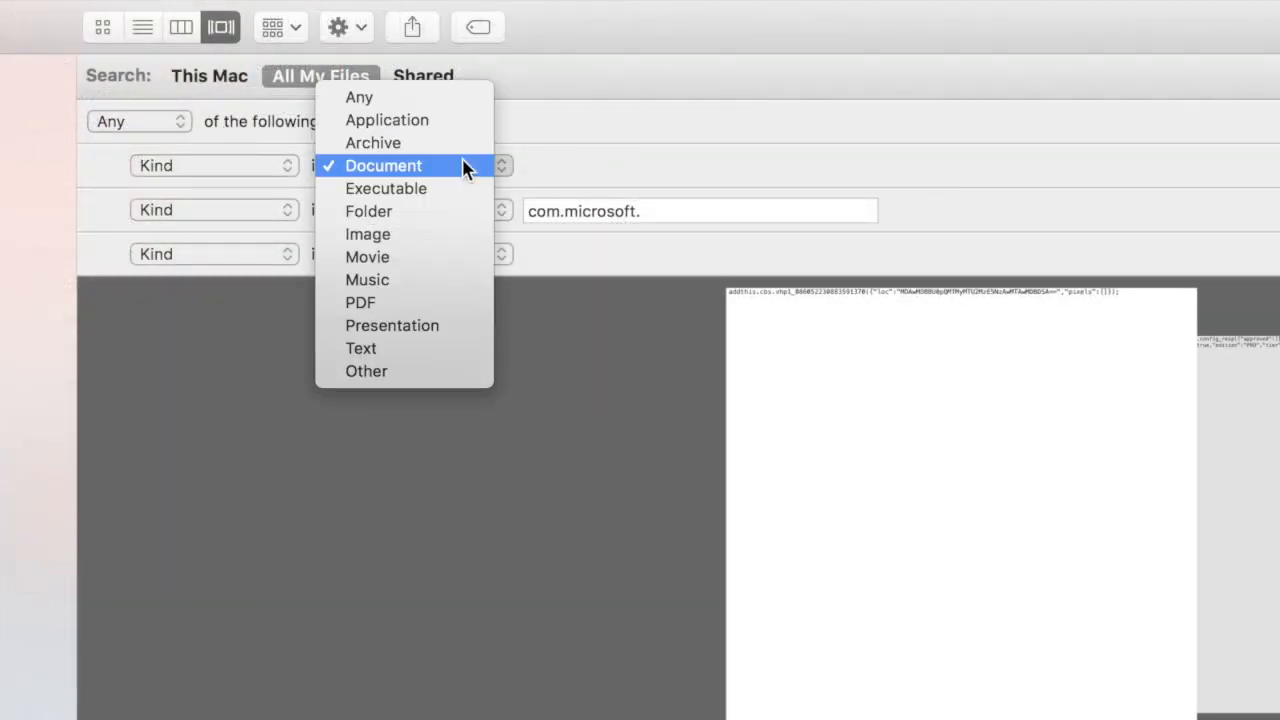
pyautogui.click(447, 301)
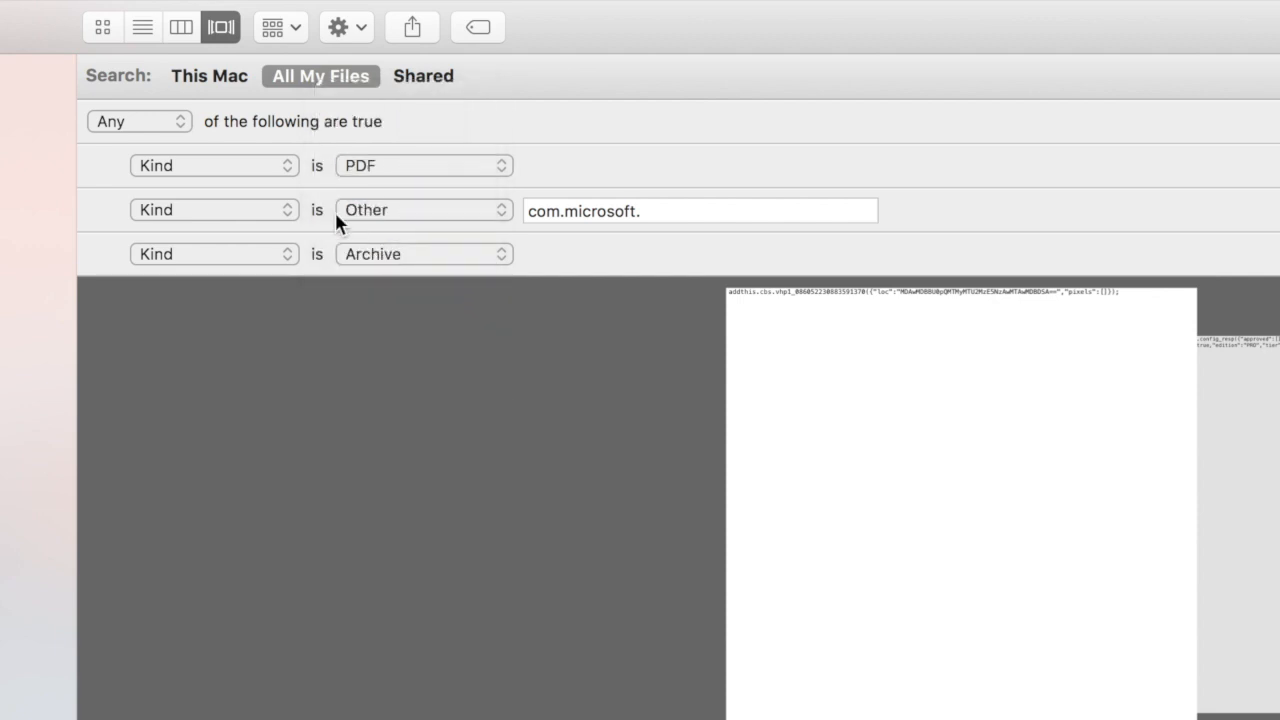
# Set the second criterion to Name contains "edtech" and remove the Archive criterion, matching any of the conditions.
pyautogui.click(288, 209)
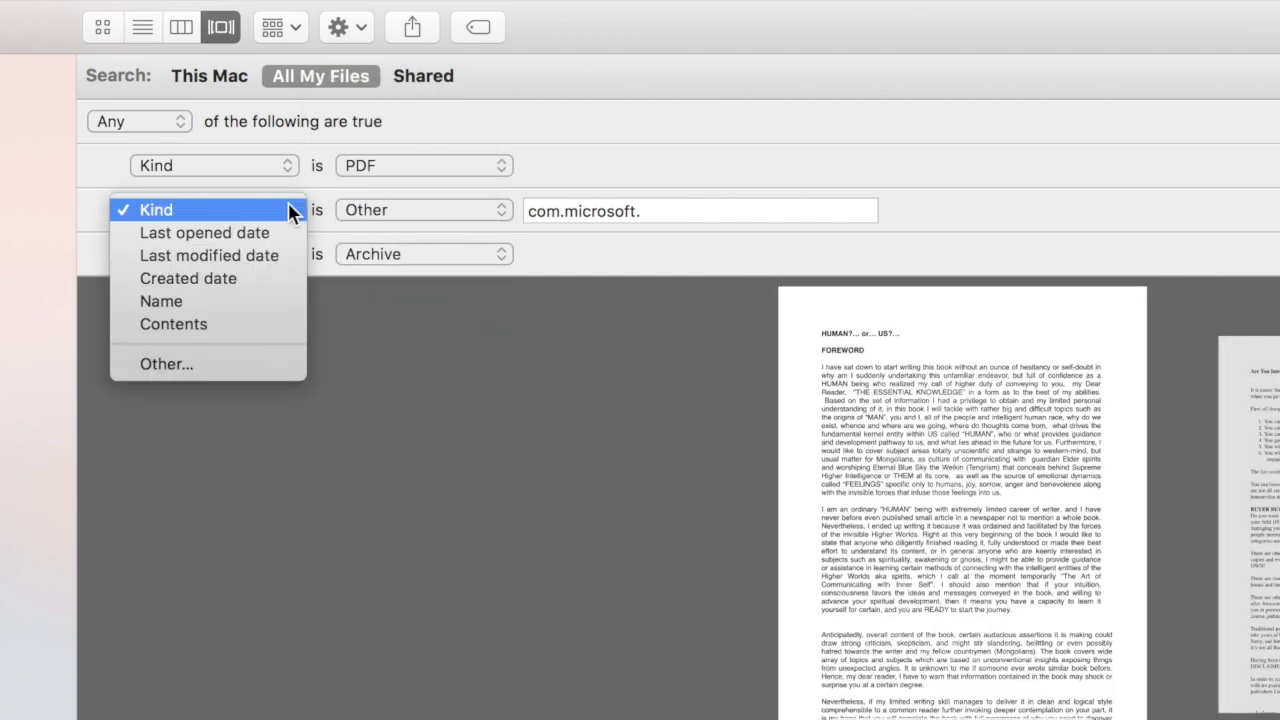
pyautogui.click(245, 311)
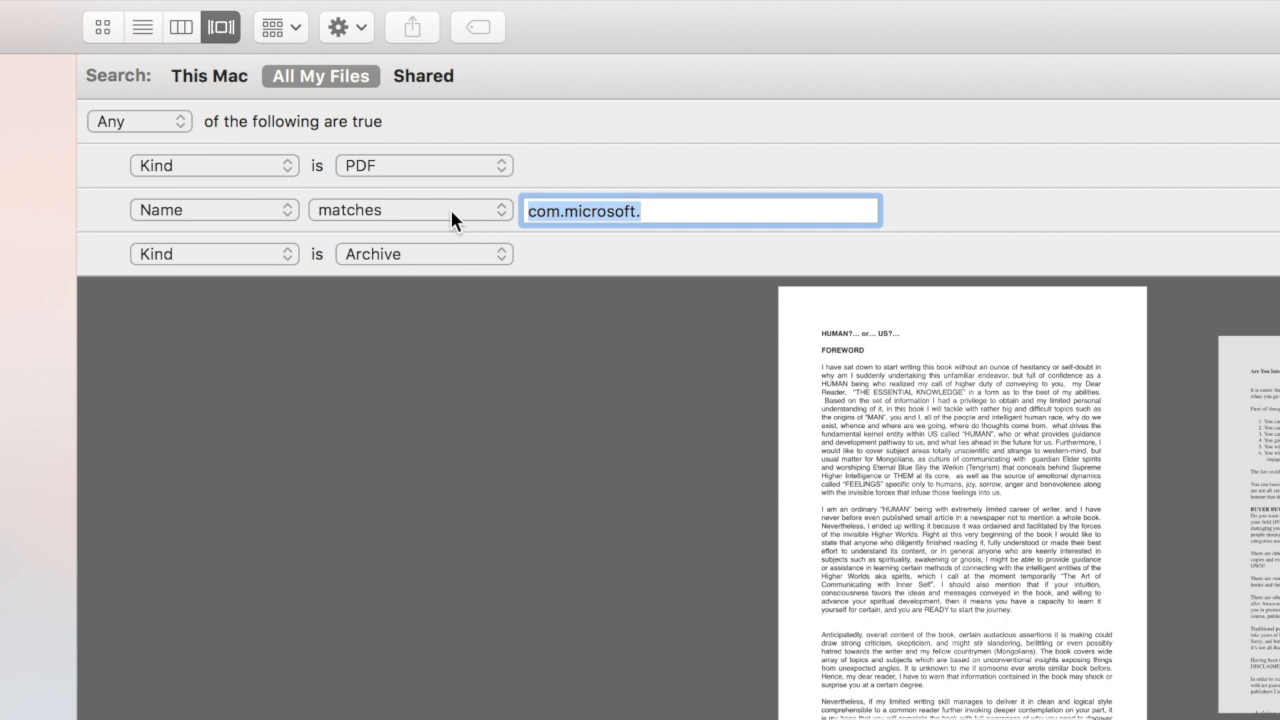
pyautogui.click(451, 218)
pyautogui.click(450, 231)
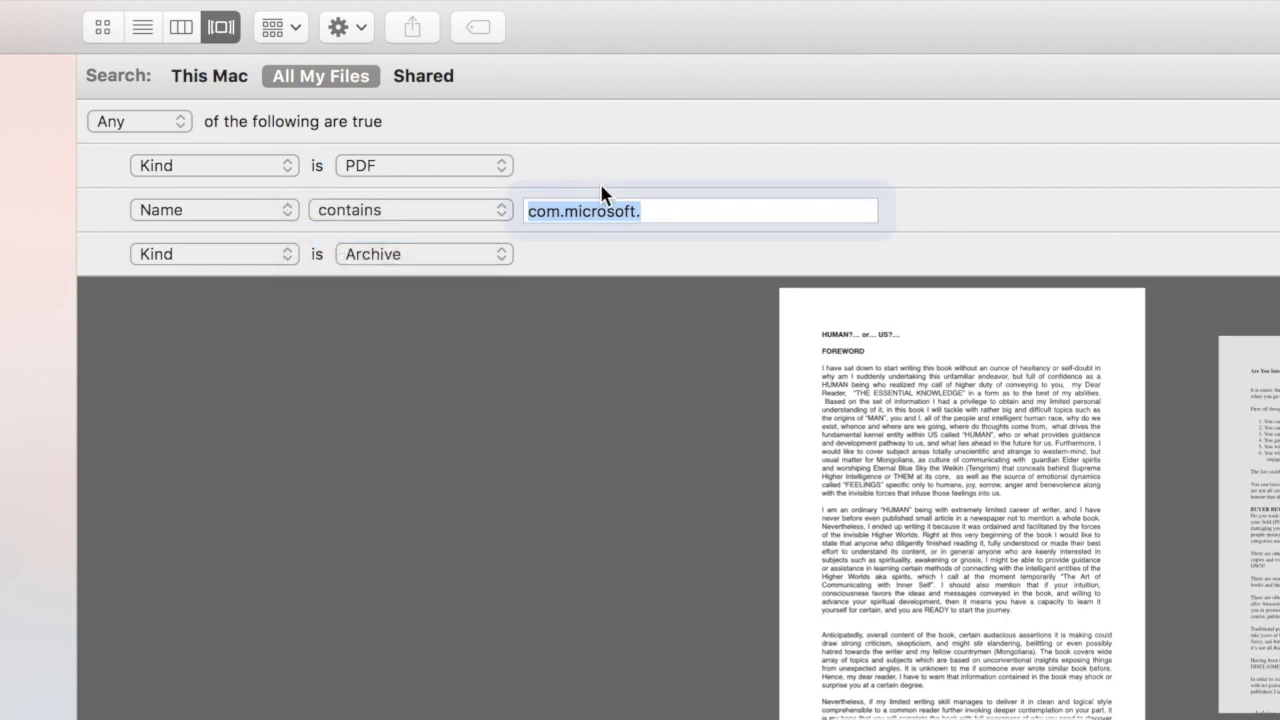
pyautogui.write('edtdech')
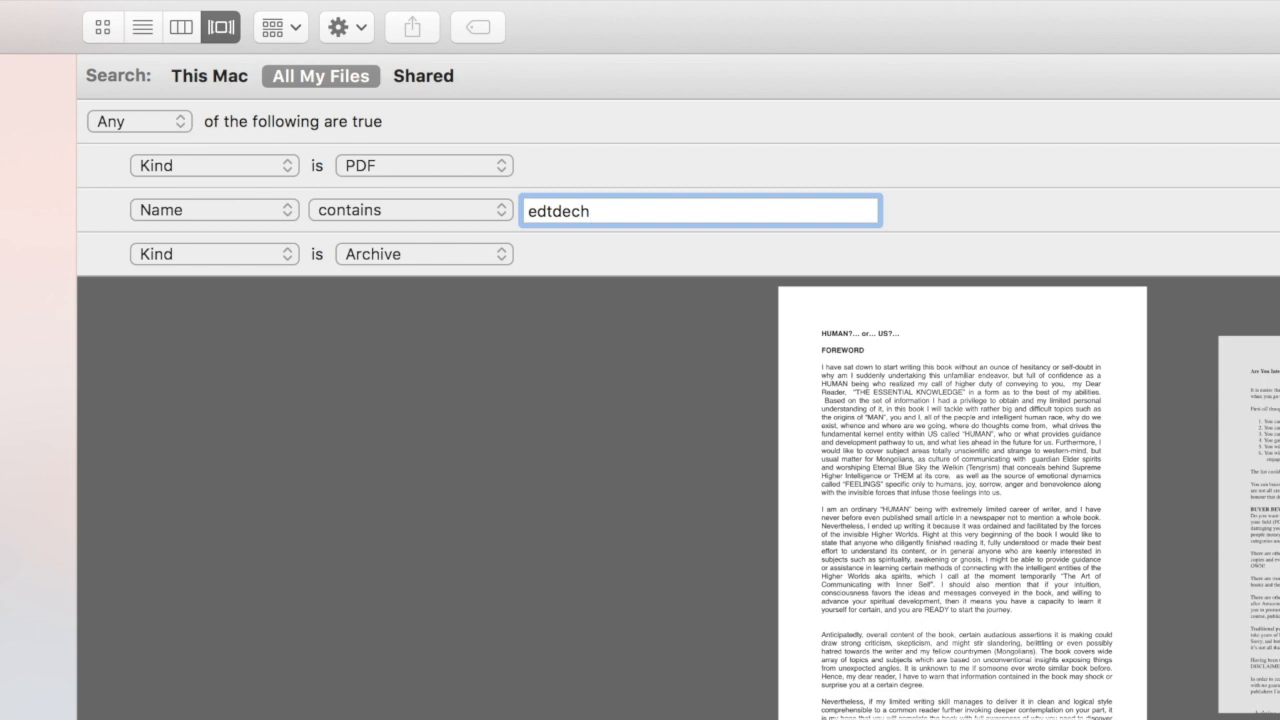
pyautogui.press('super+a')
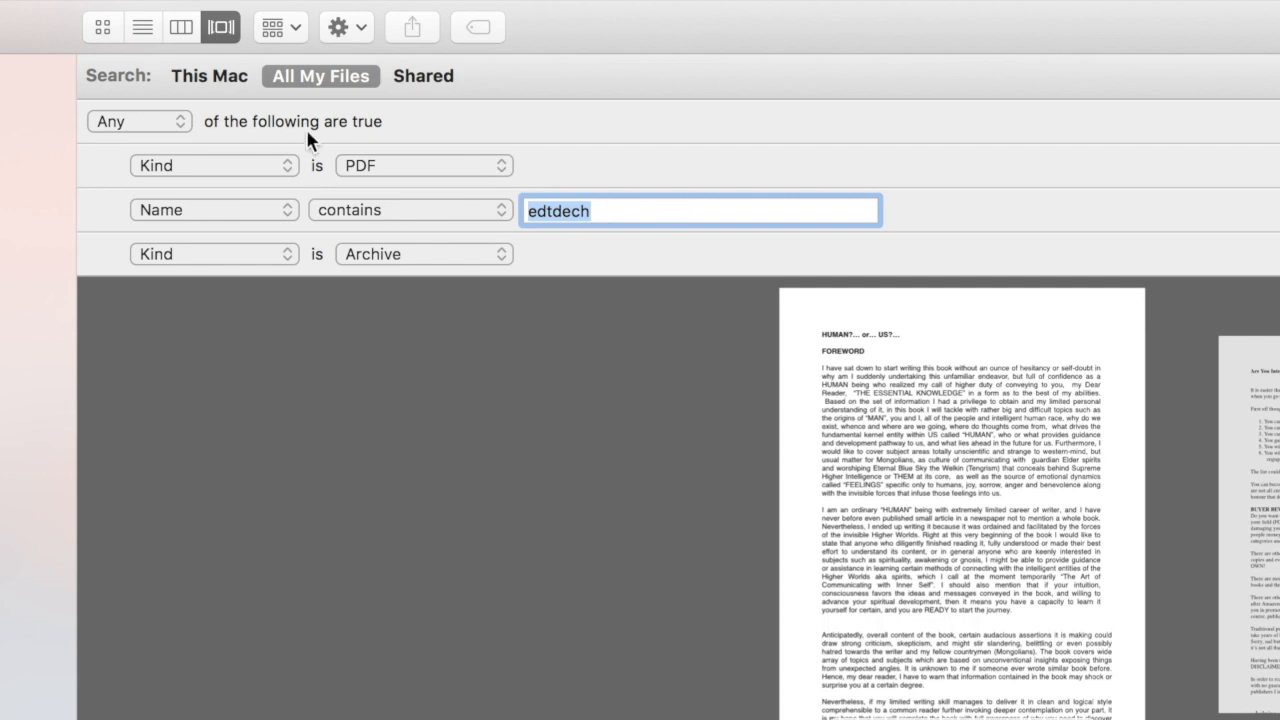
pyautogui.click(177, 116)
pyautogui.click(146, 145)
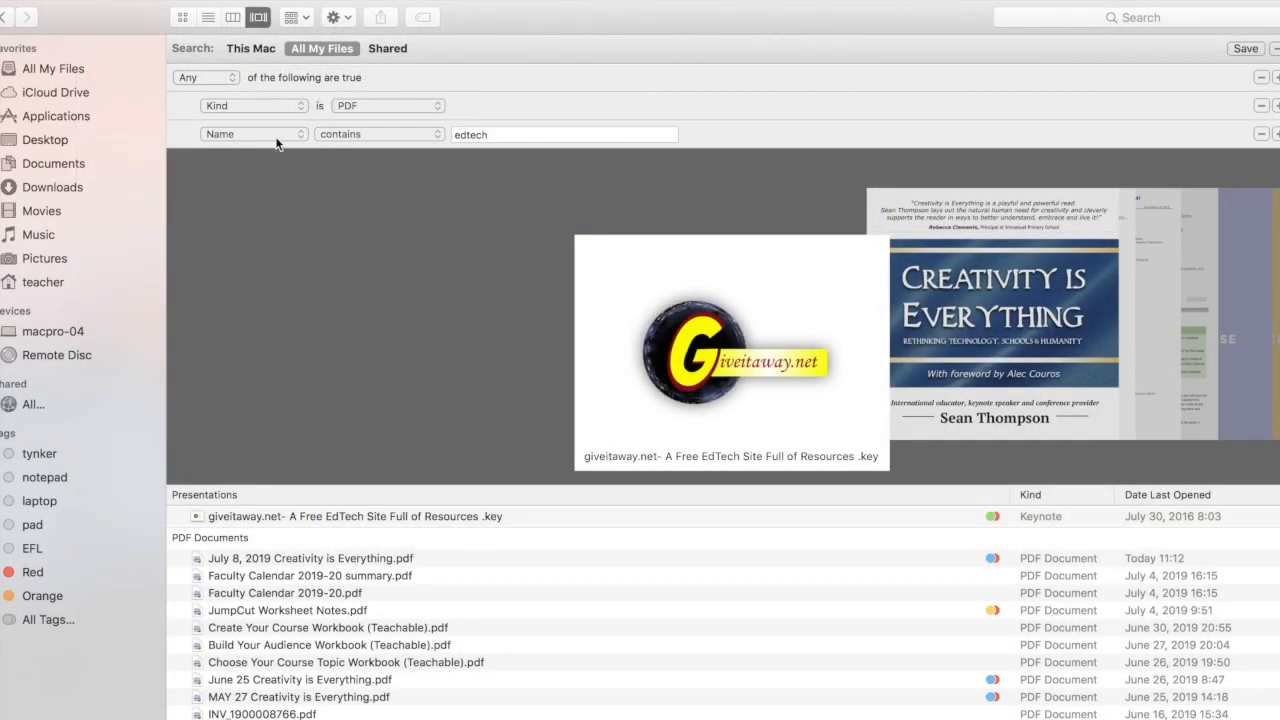
# Change the text of the Name criterion to "google".
pyautogui.scroll(-10, 316, 676)
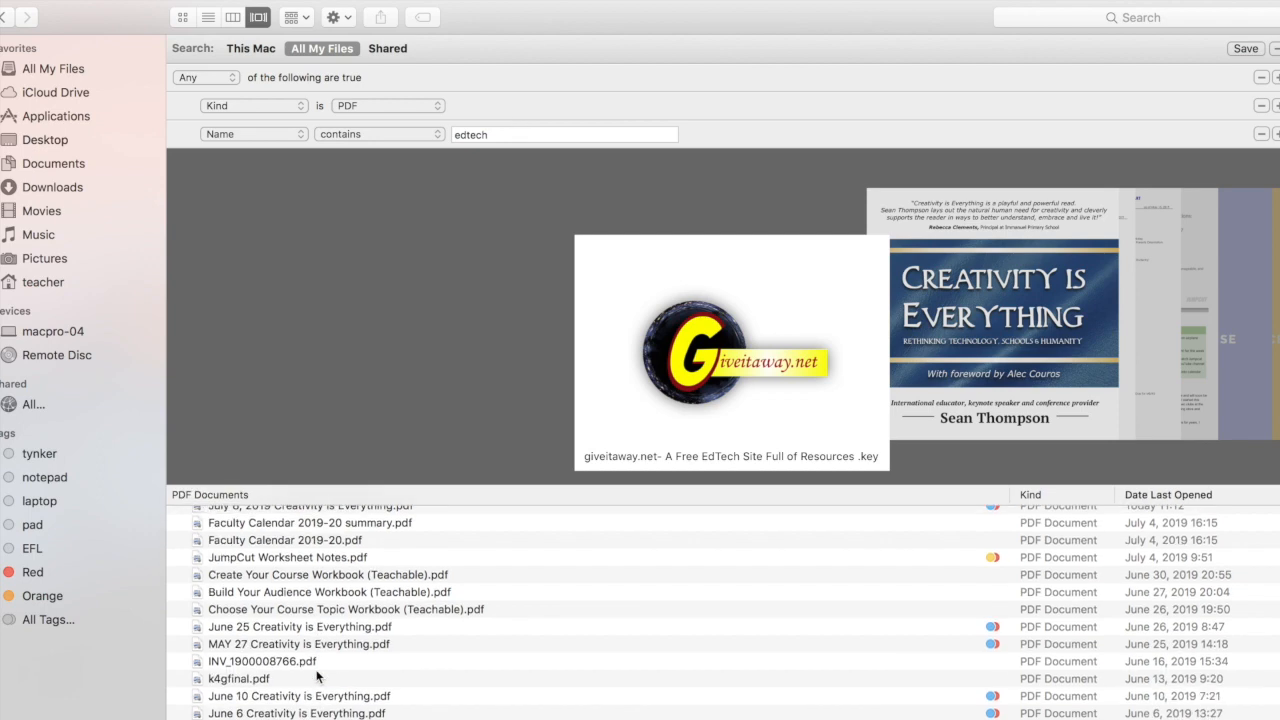
pyautogui.scroll(10, 316, 676)
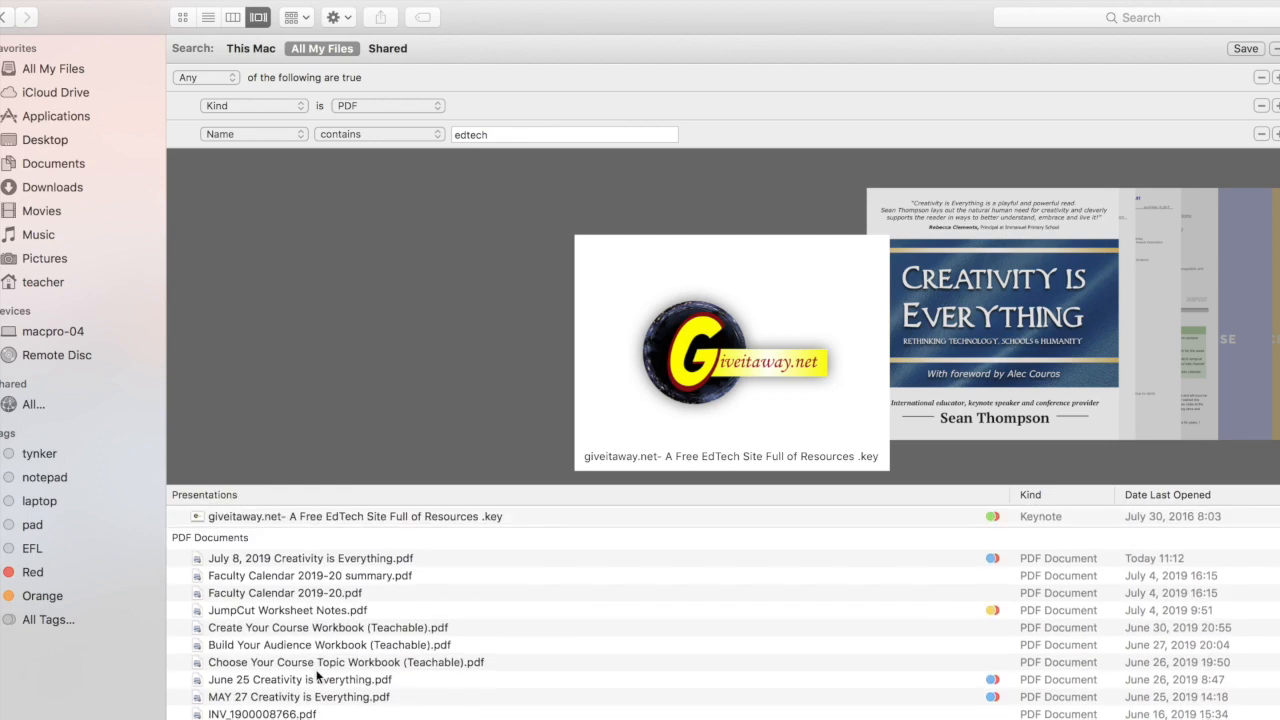
pyautogui.doubleClick(475, 136)
pyautogui.write('google')
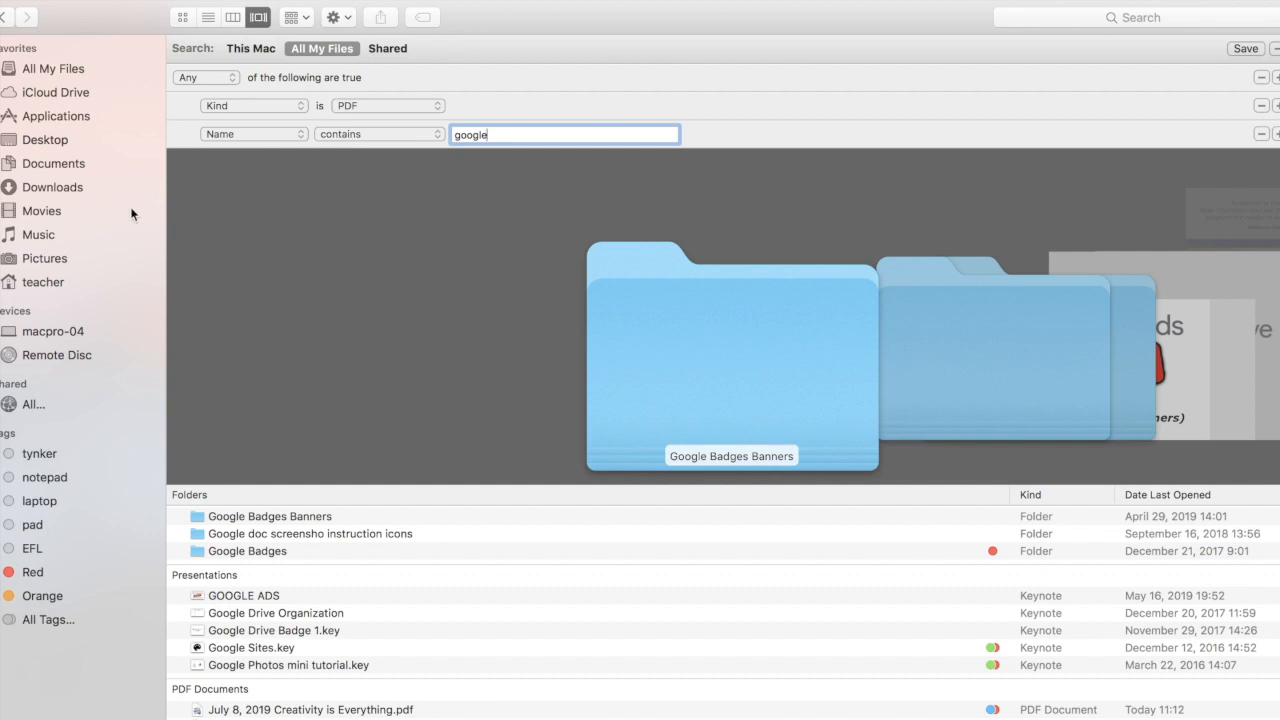
# Add AirDrop to the sidebar items in the Finder preferences.
pyautogui.moveTo(395, 5)
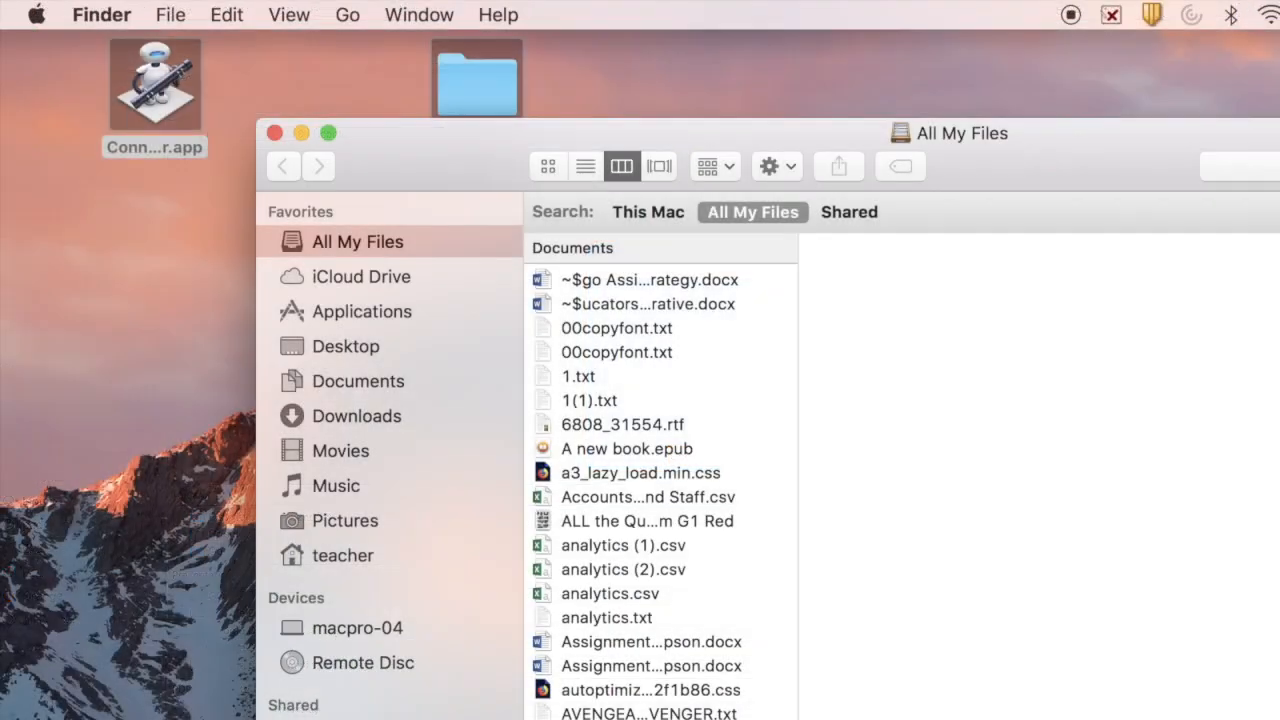
pyautogui.click(102, 14)
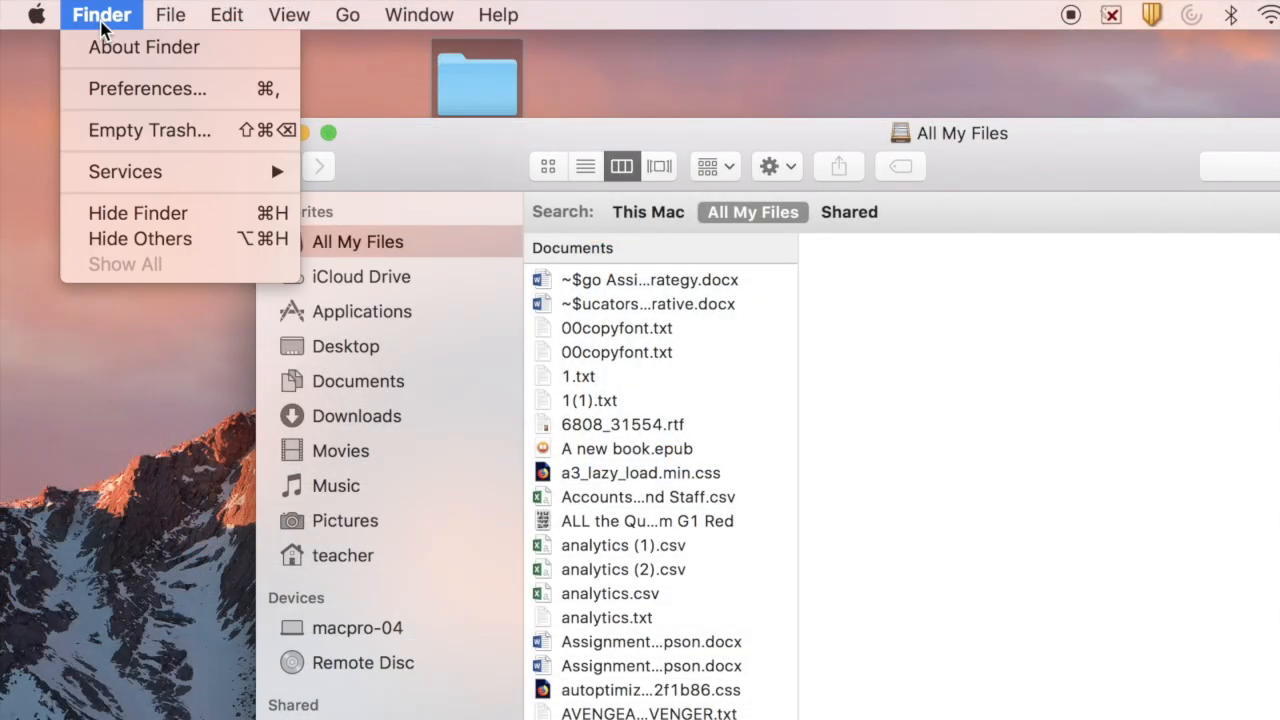
pyautogui.click(137, 88)
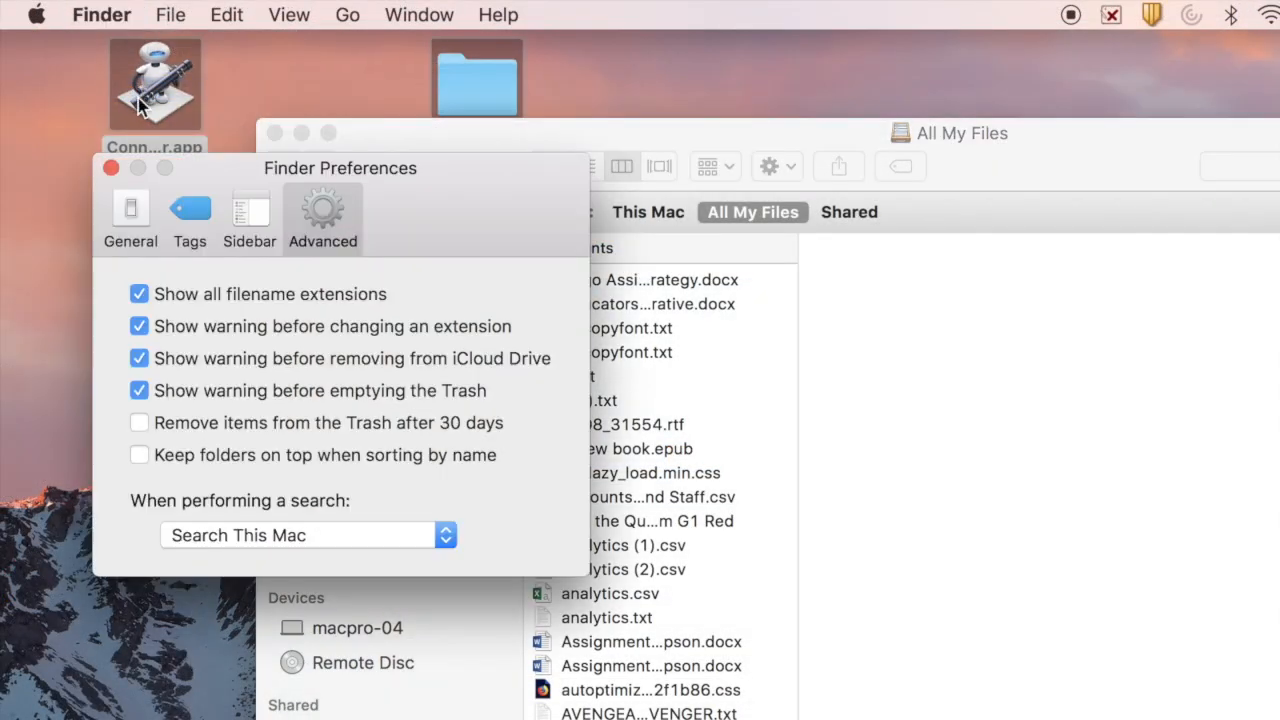
pyautogui.click(250, 208)
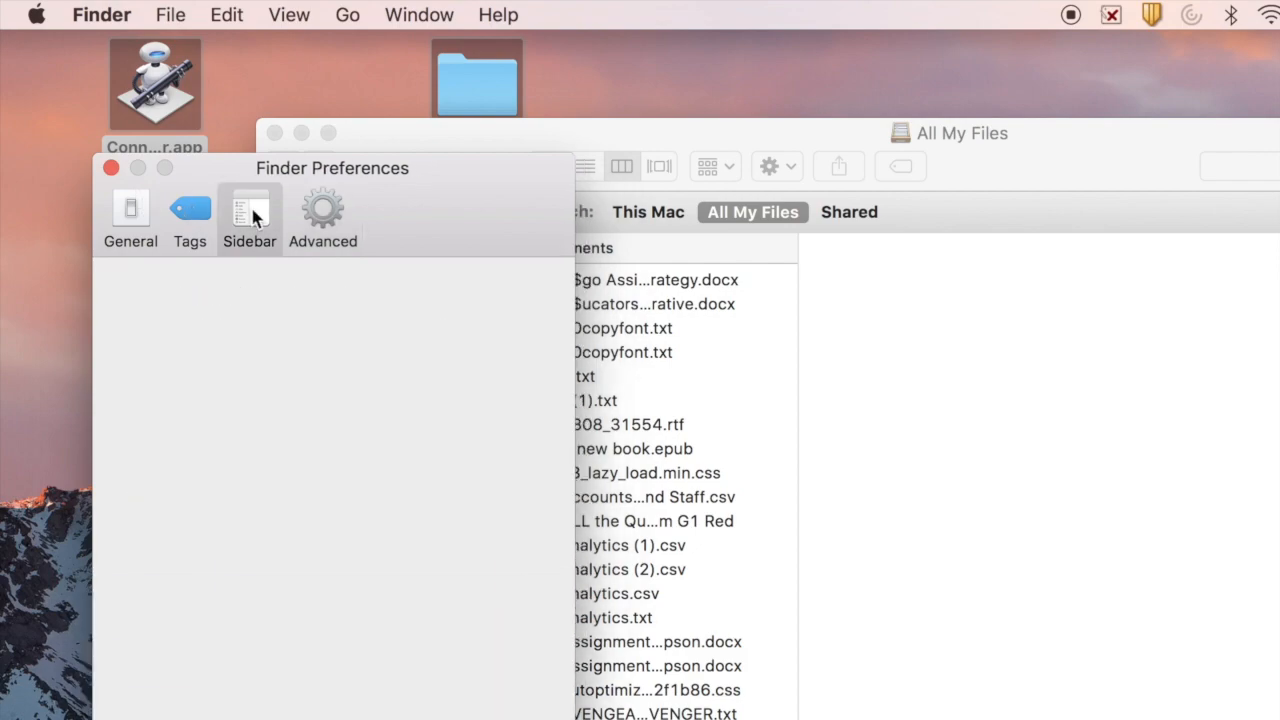
pyautogui.click(154, 413)
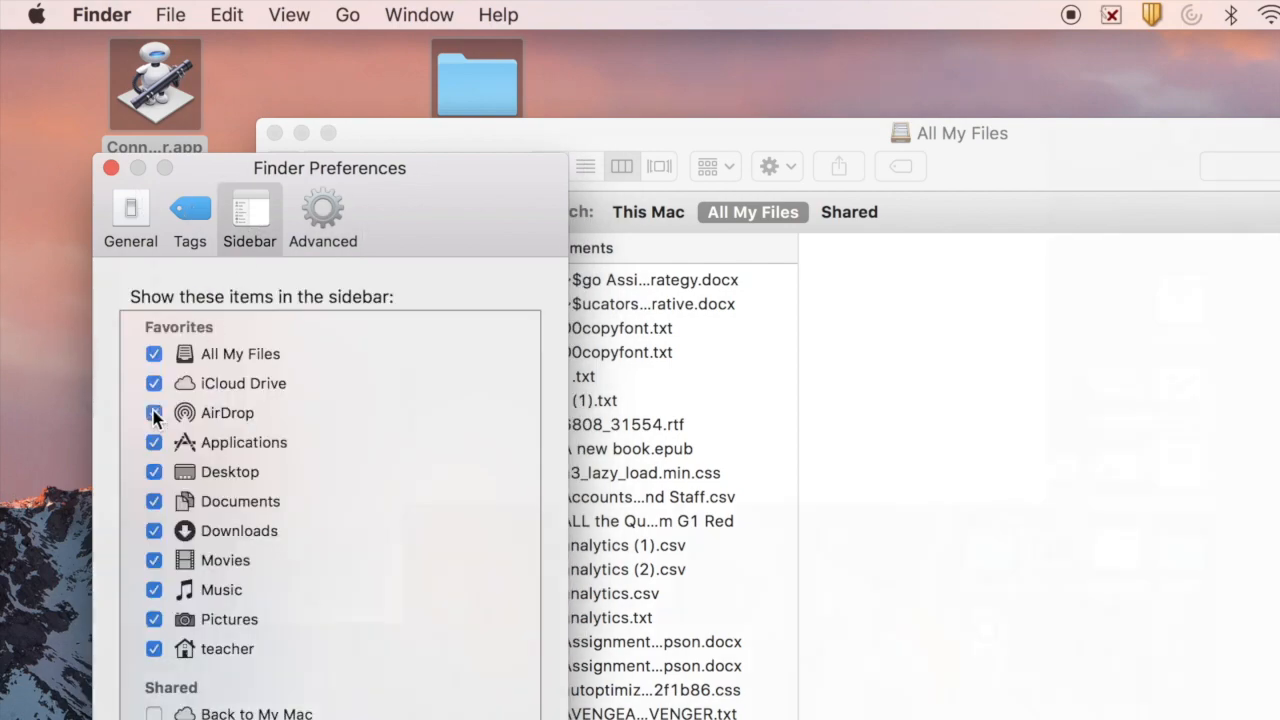
# Open a new Finder window, move it clear of the other one and show AirDrop in it.
pyautogui.press('super+n')
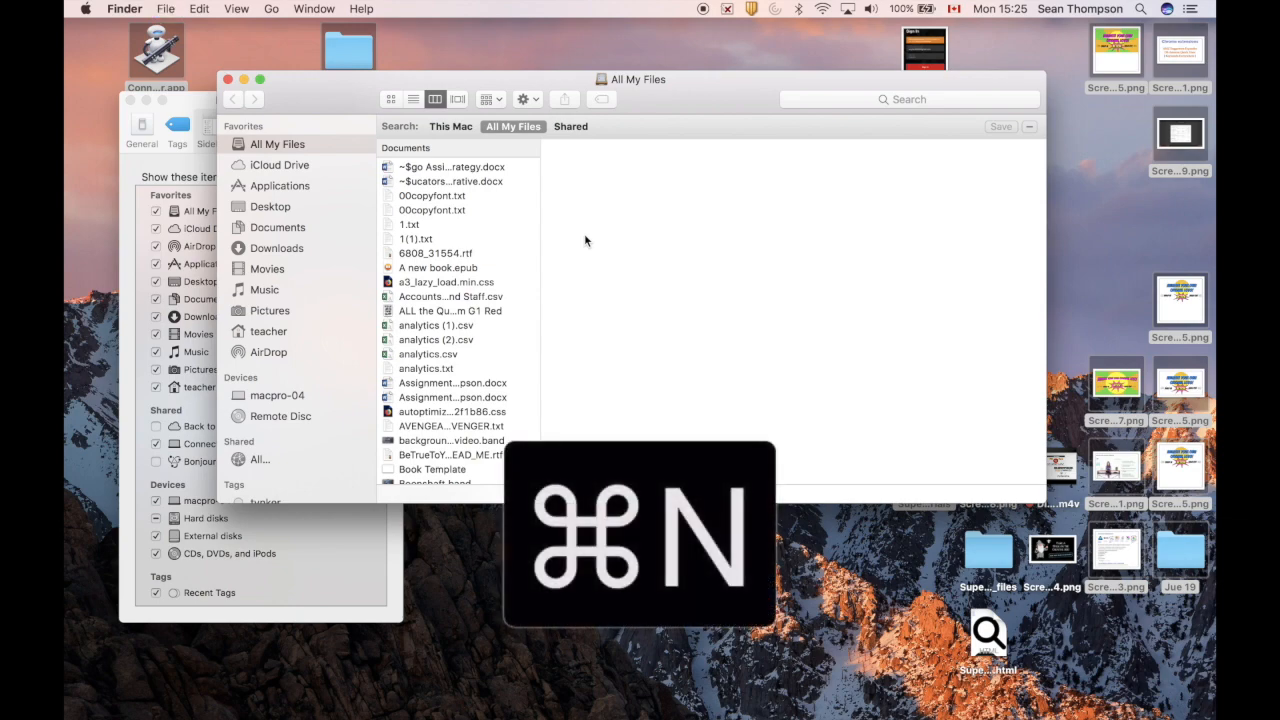
pyautogui.moveTo(539, 99); pyautogui.dragTo(574, 118)
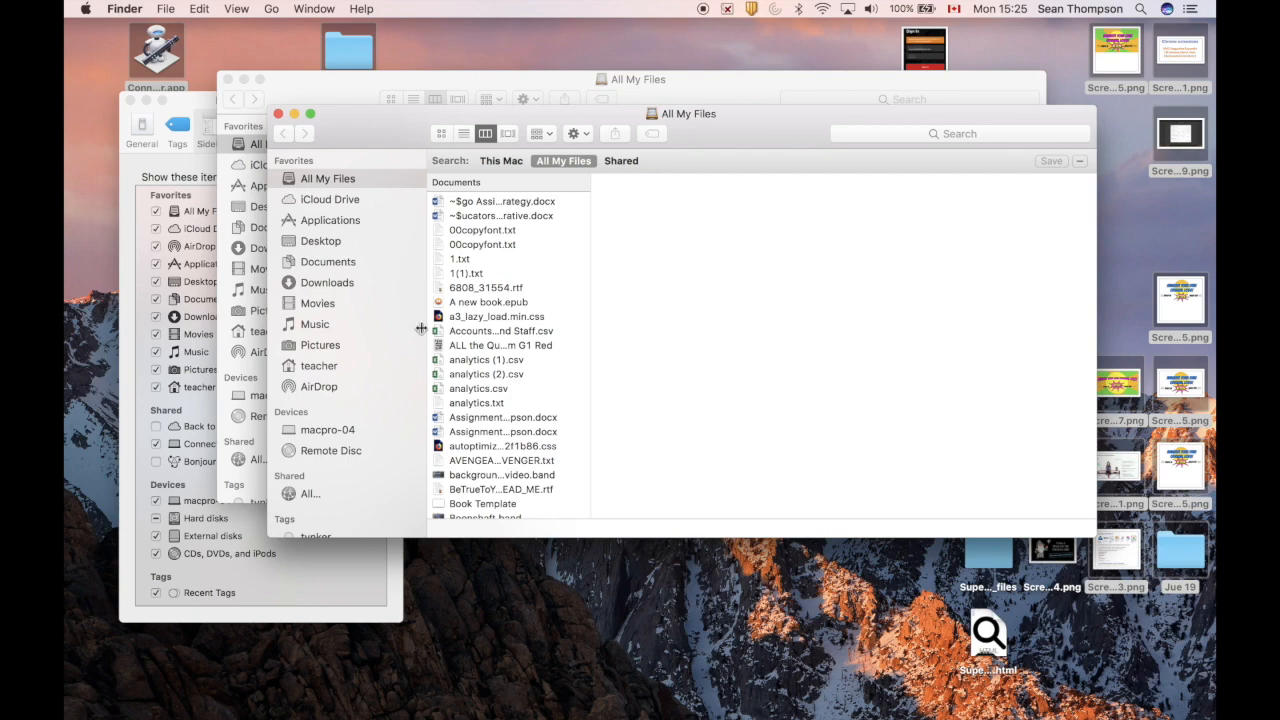
pyautogui.click(320, 387)
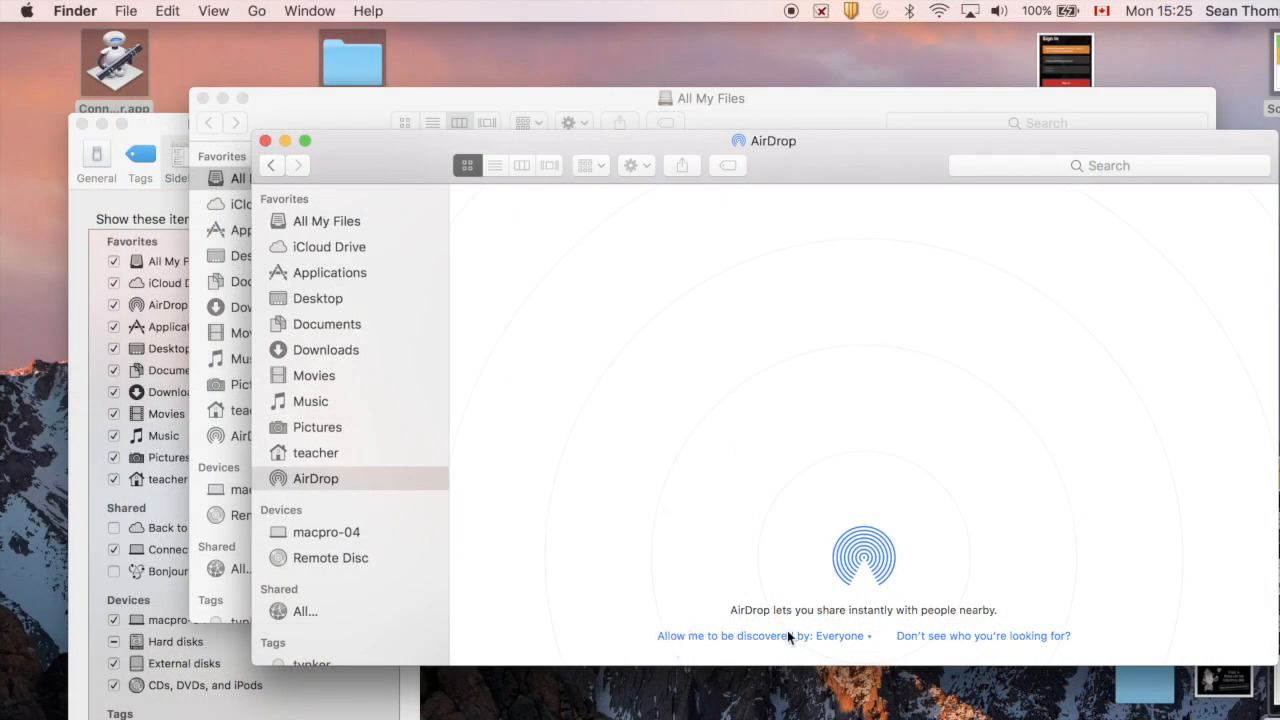
# Switch AirDrop discoverability to No One and back to Everyone.
pyautogui.click(864, 641)
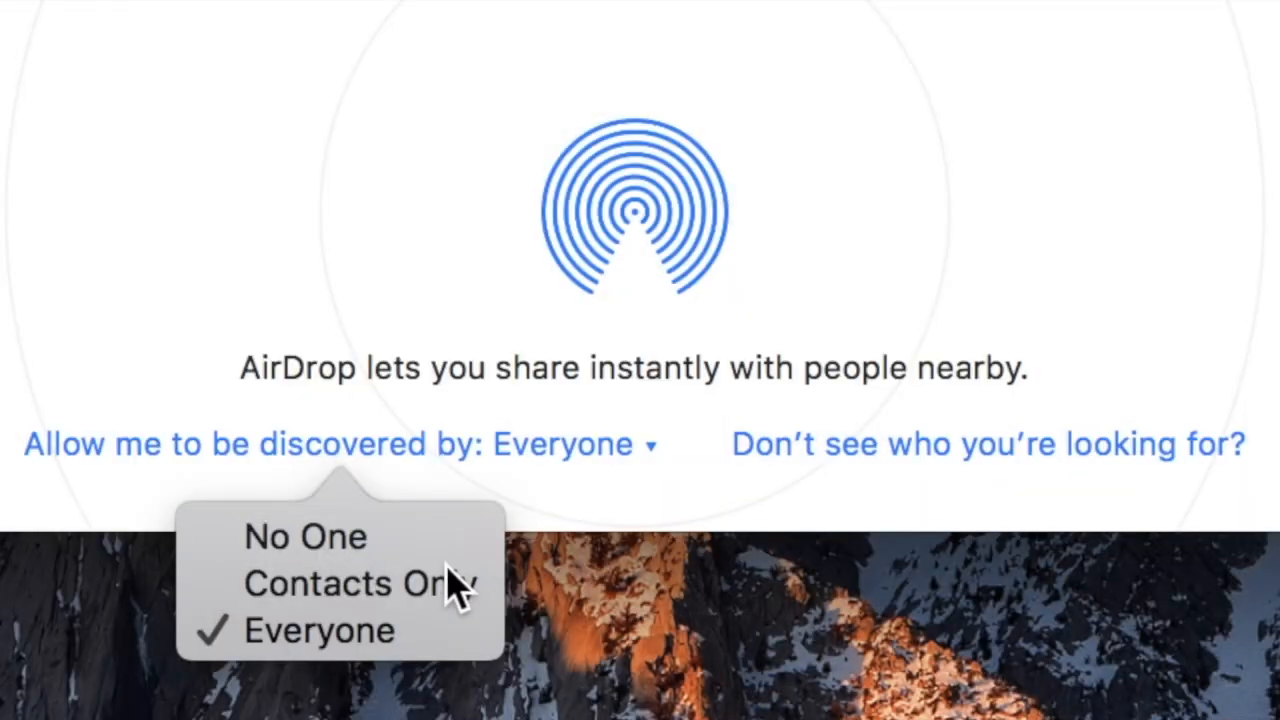
pyautogui.click(455, 585)
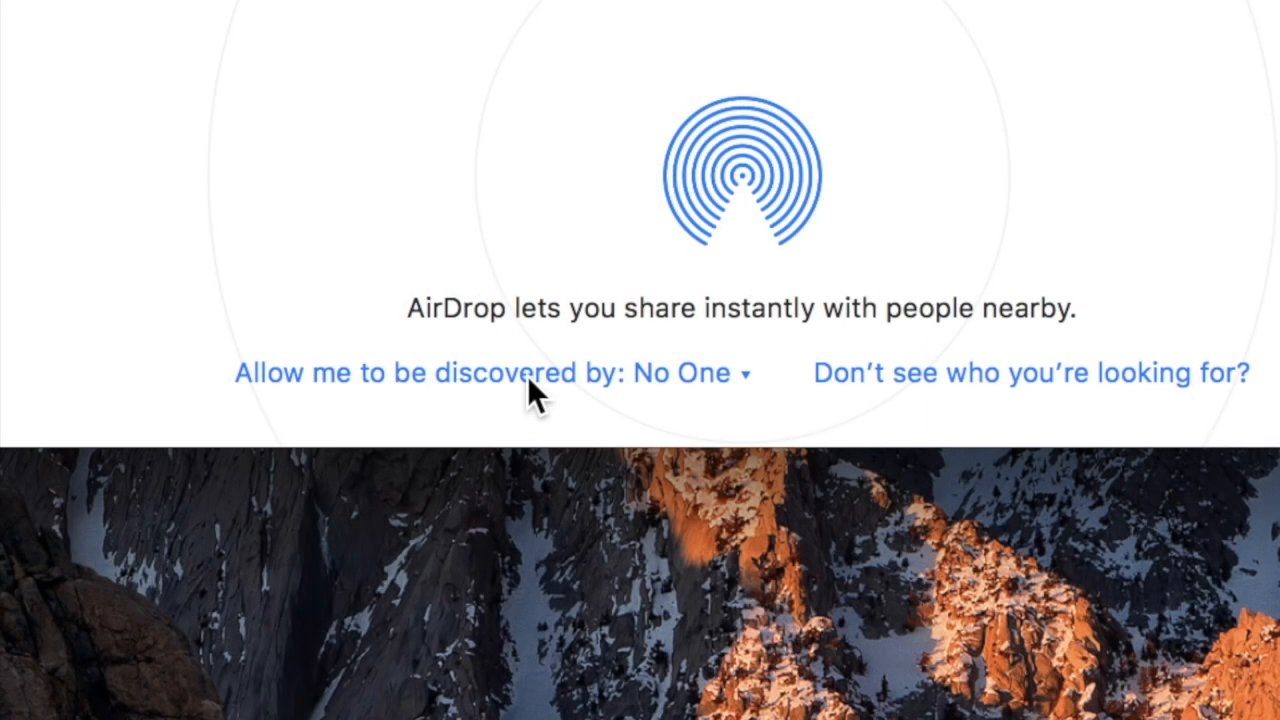
pyautogui.click(527, 376)
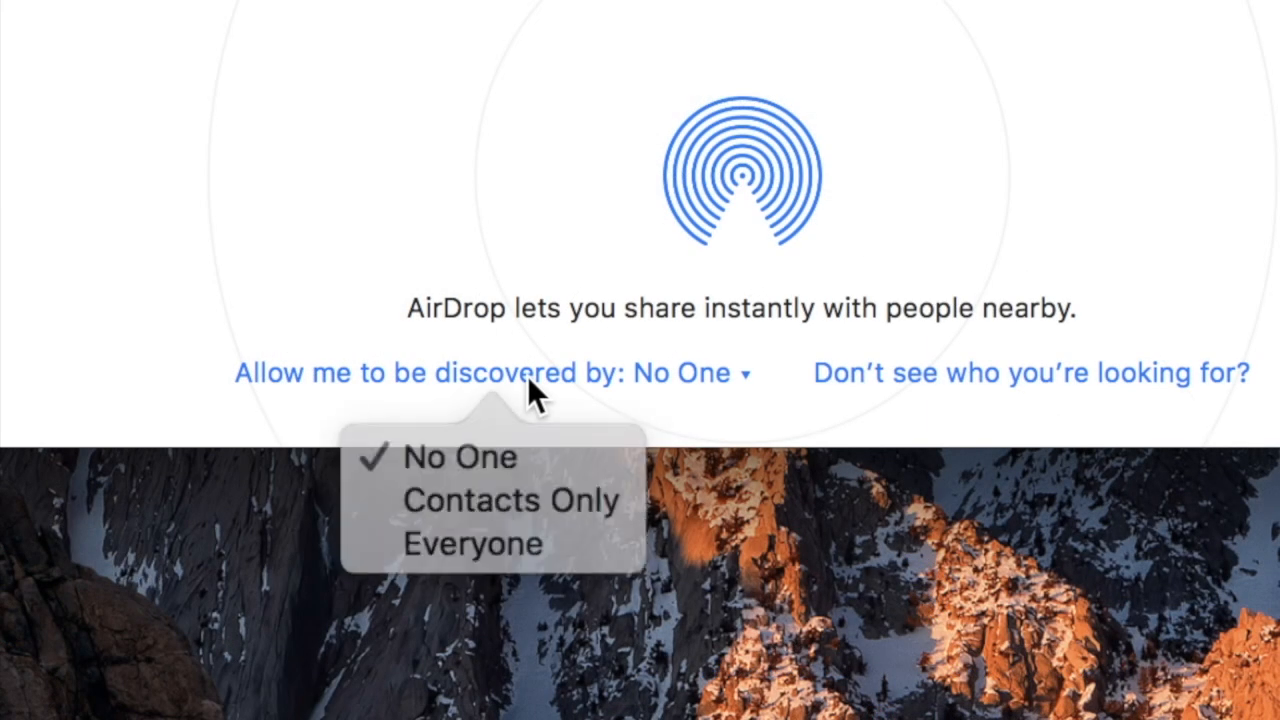
pyautogui.click(531, 541)
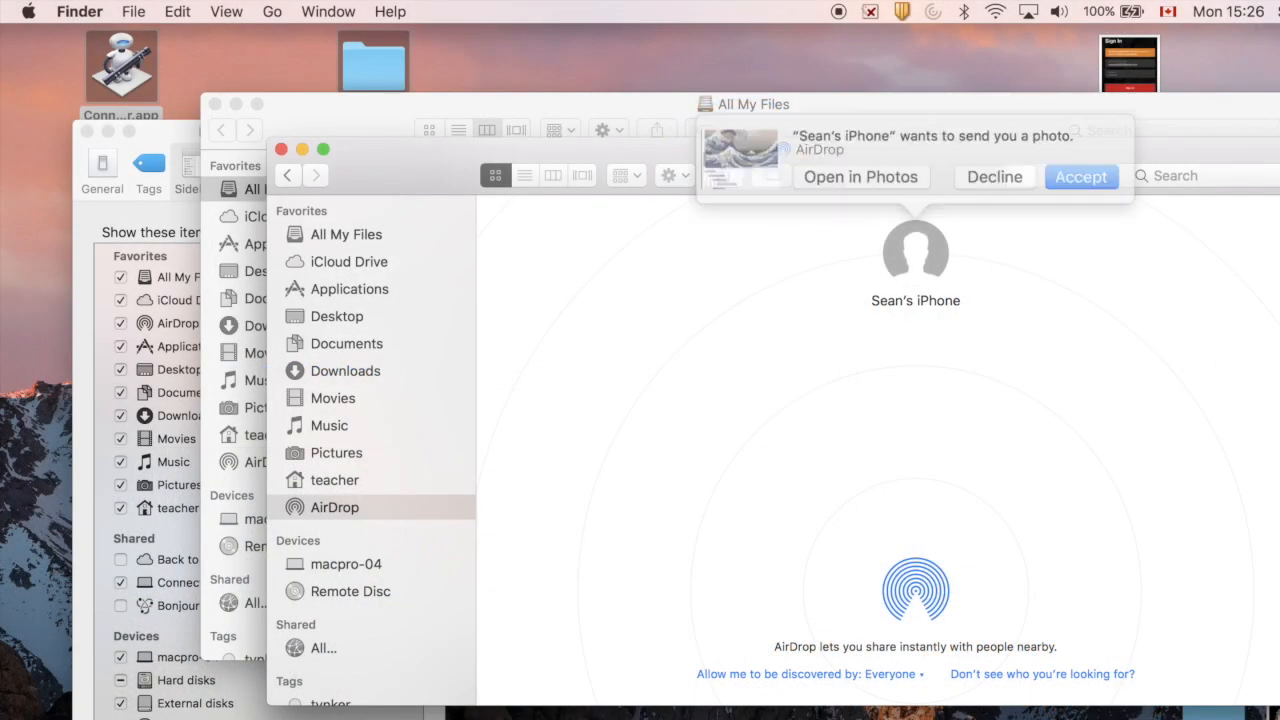
# Accept the photo sent from the iPhone, view IMG_7388.JPG from the Downloads folder in Preview and close it.
pyautogui.click(1055, 183)
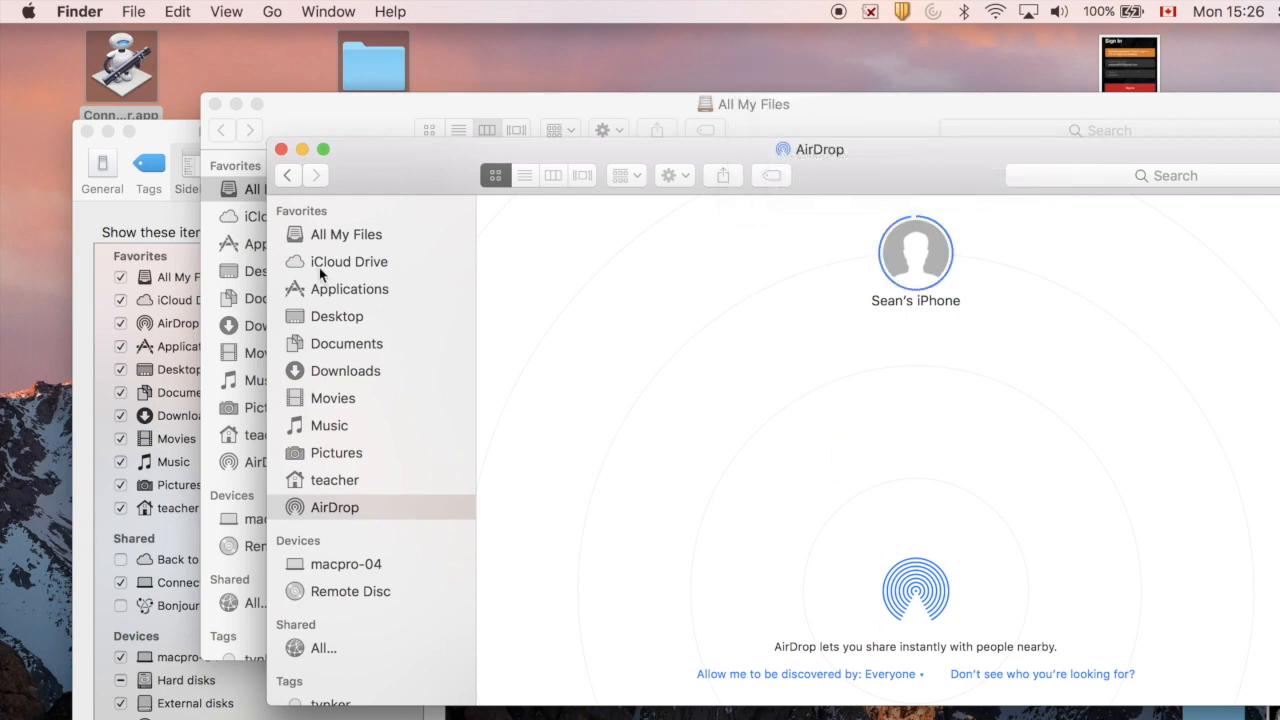
pyautogui.click(345, 378)
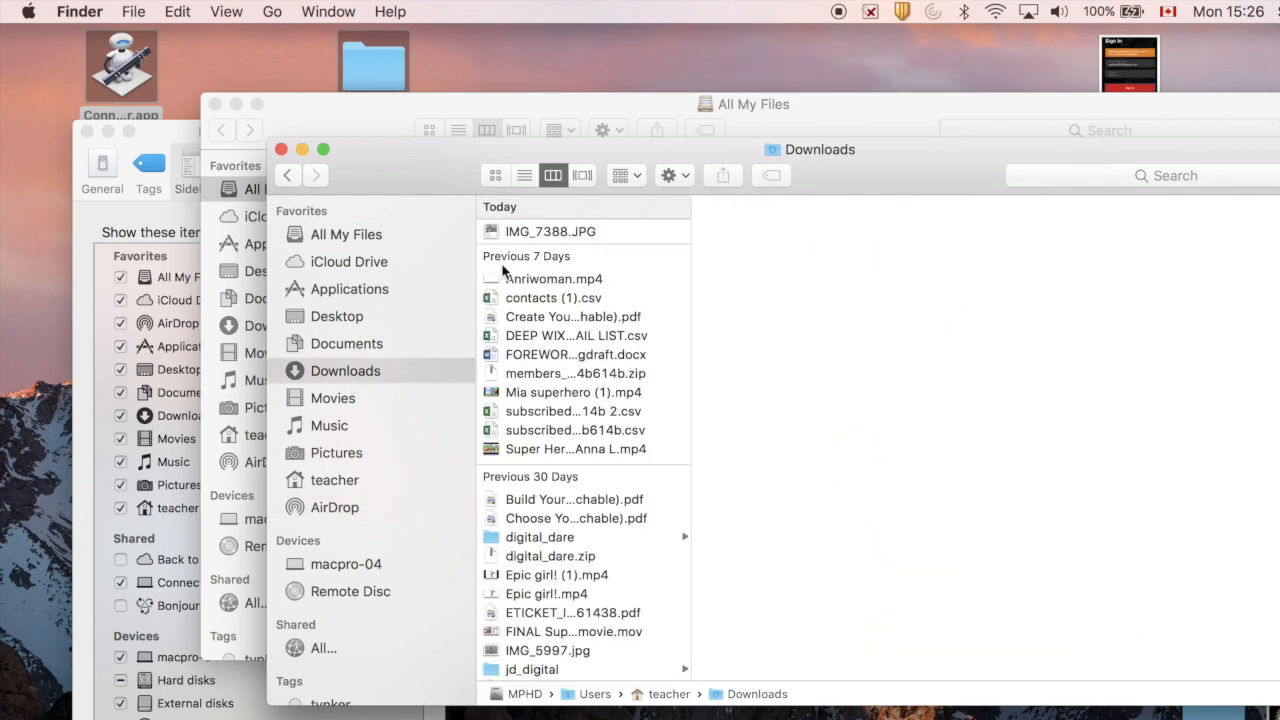
pyautogui.doubleClick(533, 232)
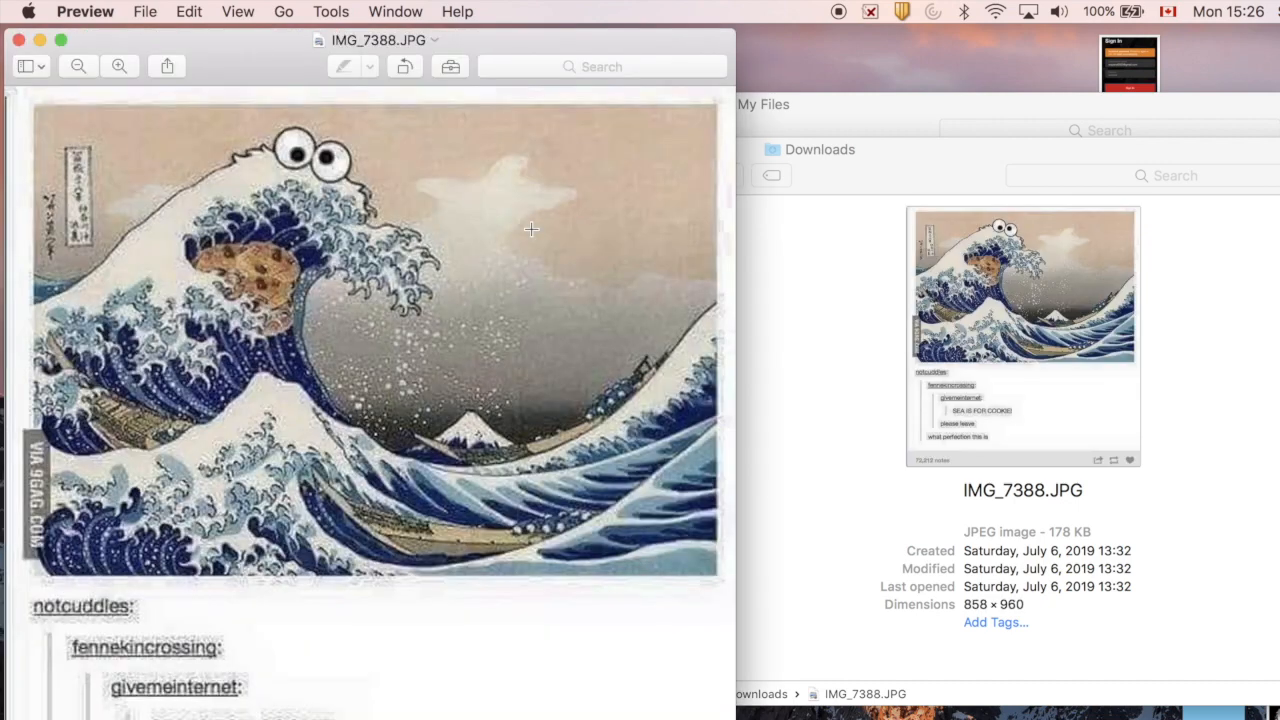
pyautogui.click(18, 41)
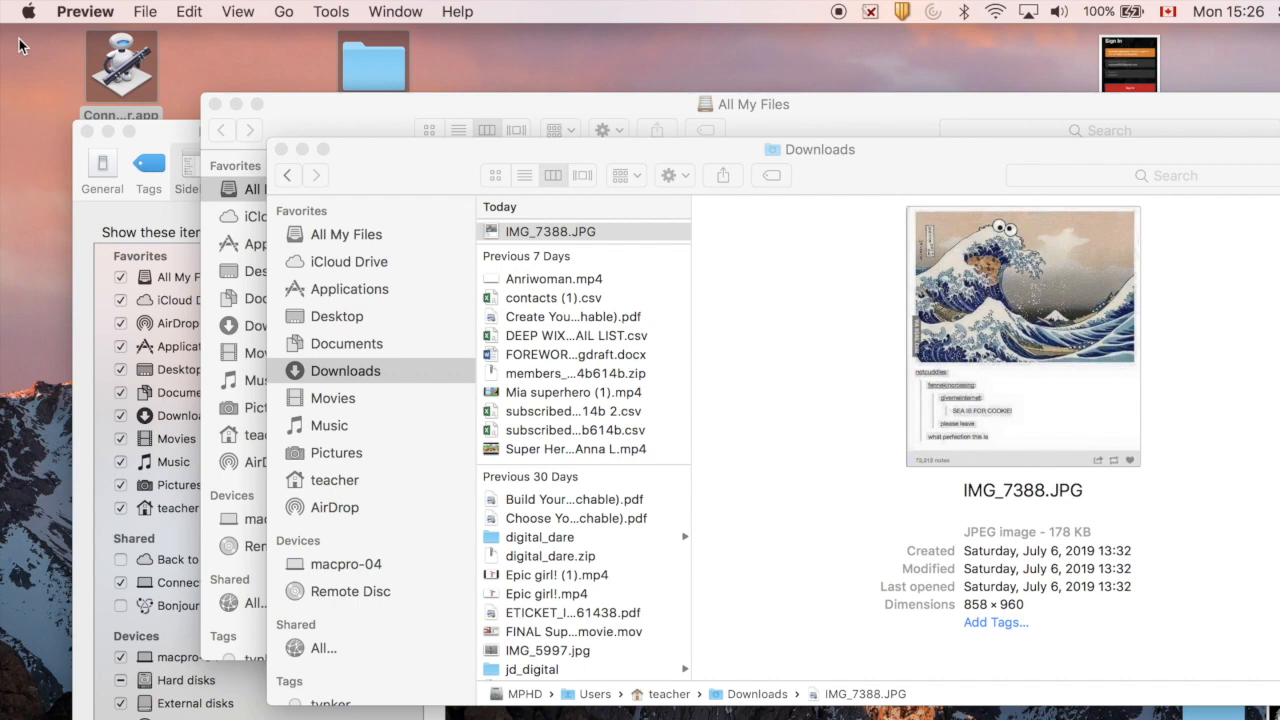
# Remove AirDrop from the sidebar items in the Finder preferences and close the preferences and Finder windows.
pyautogui.click(182, 82)
pyautogui.click(82, 11)
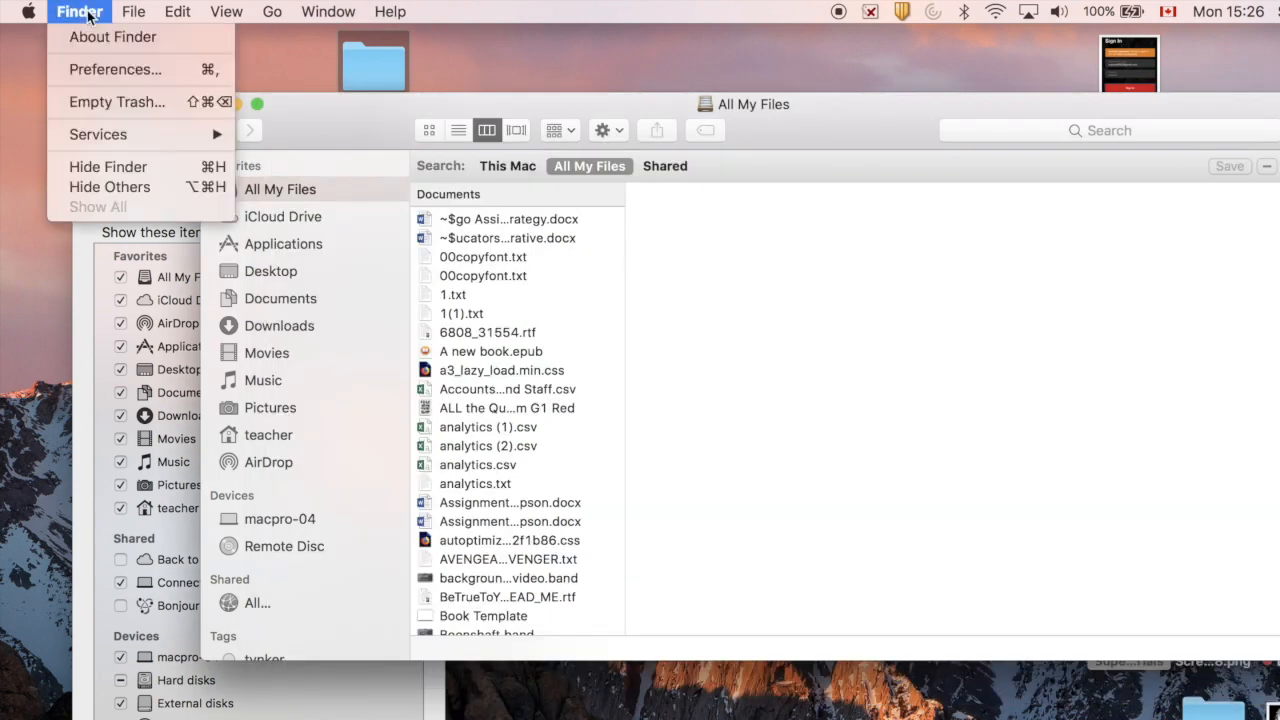
pyautogui.click(140, 70)
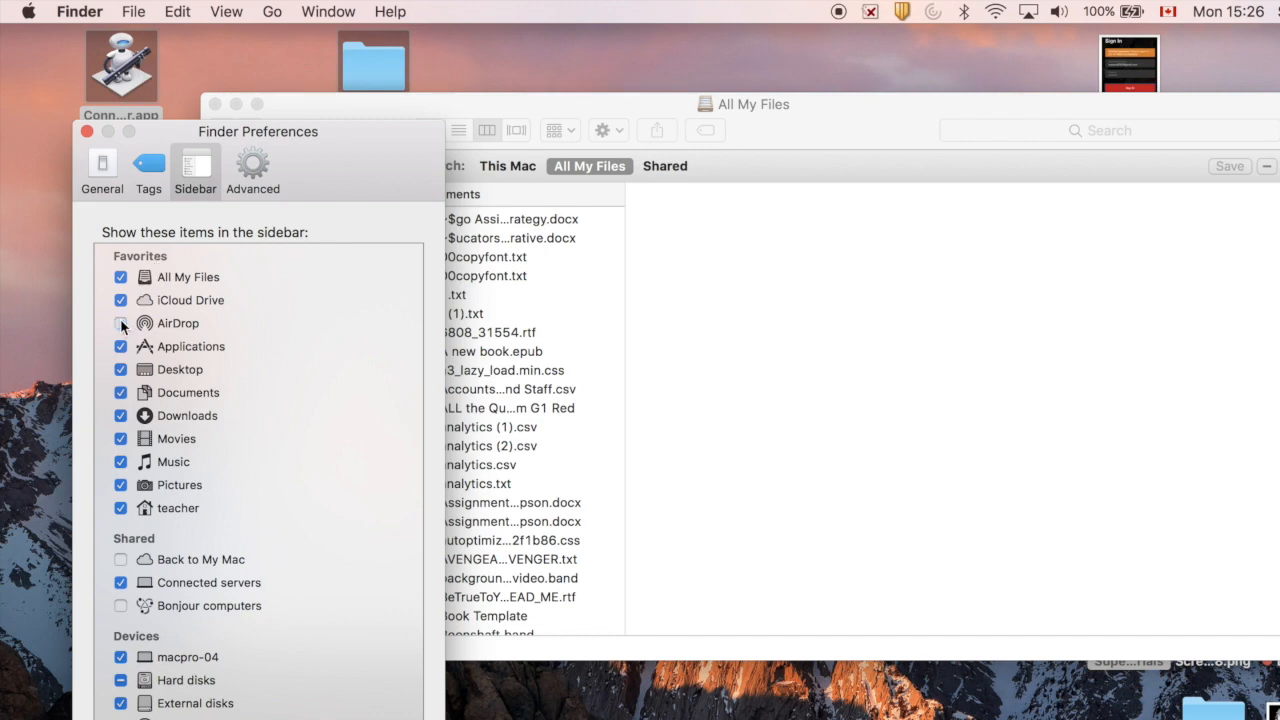
pyautogui.click(87, 131)
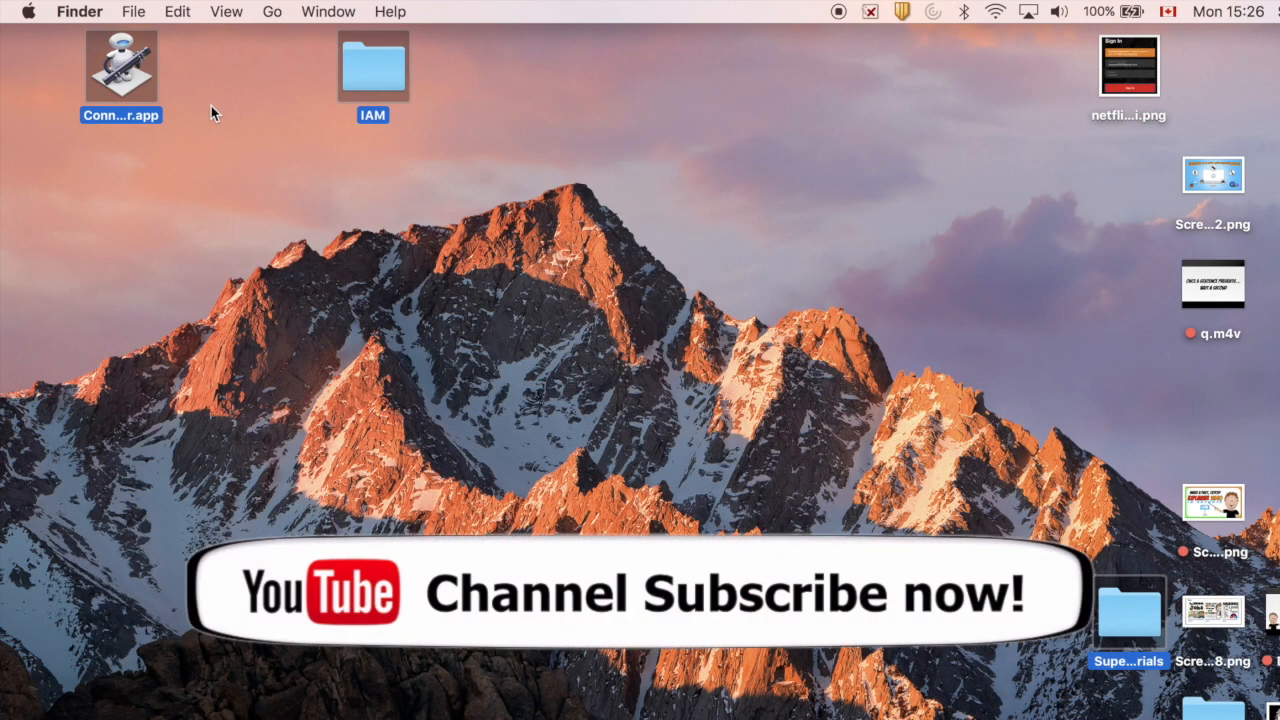